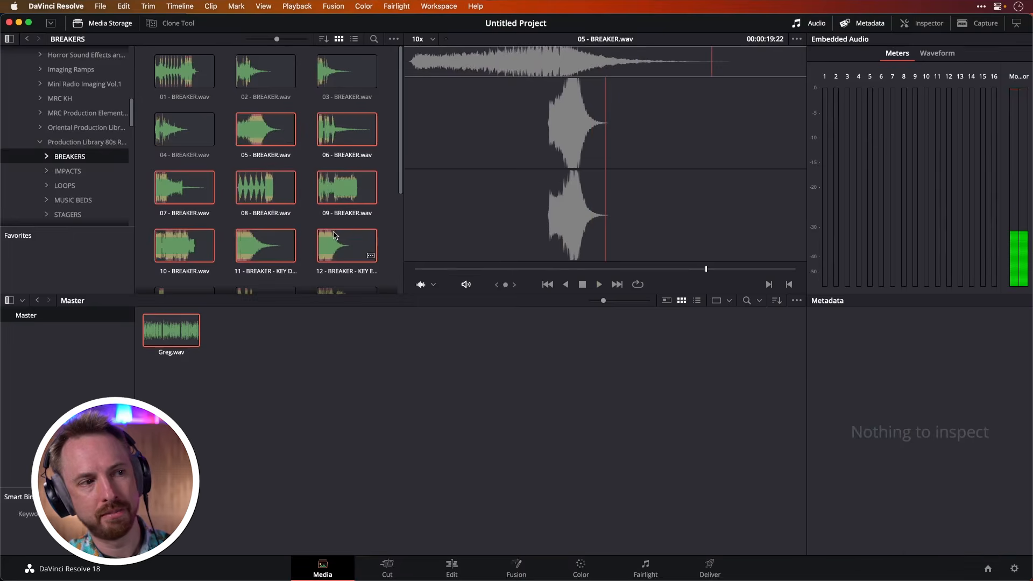
Add breakers 05 to 12 and the 05 STAGER RETRO clip from the 80s retro library to the Master bin.
left_click_drag(323, 245, 249, 371)
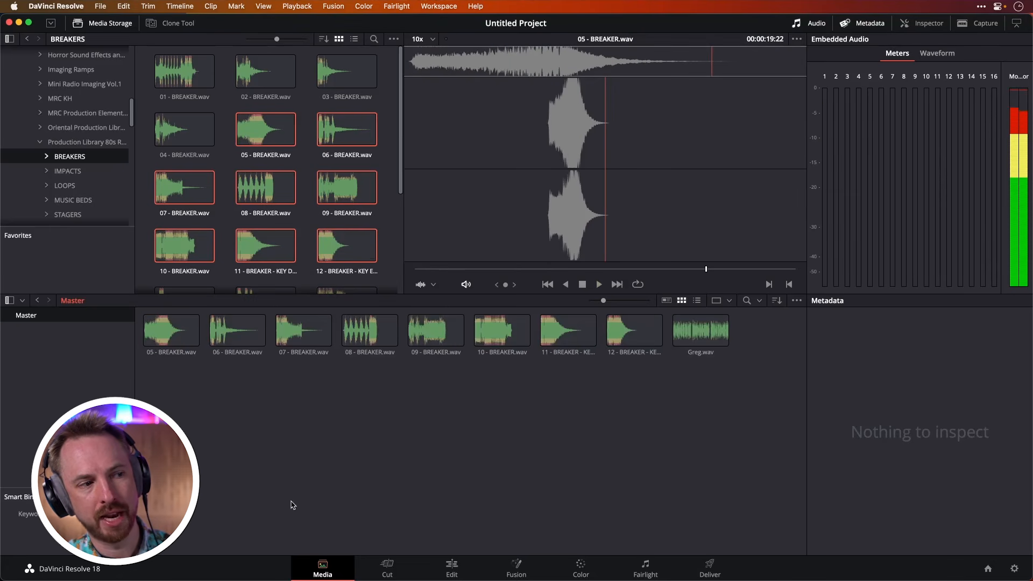
left_click(86, 142)
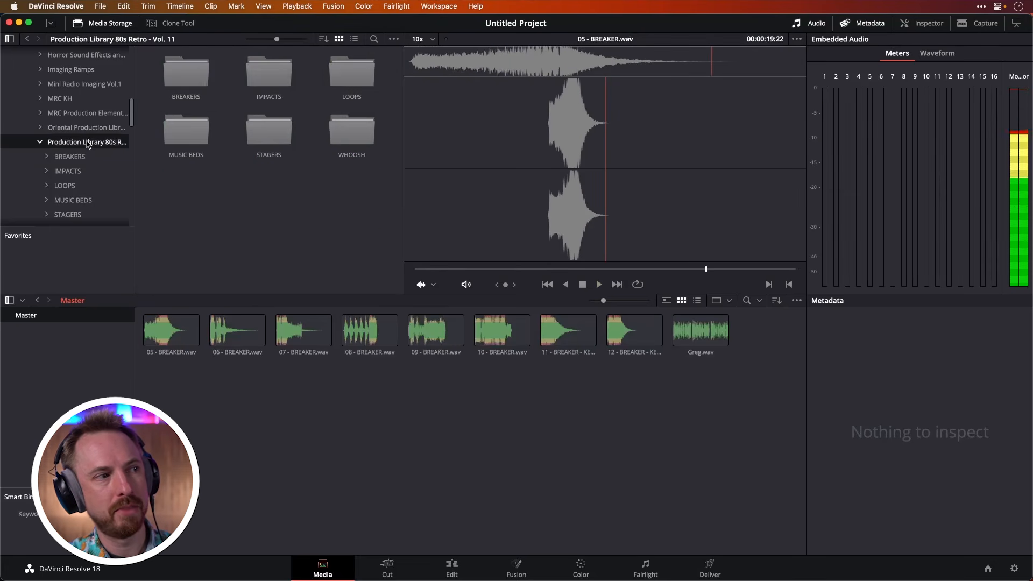
double_click(264, 136)
left_click(263, 137)
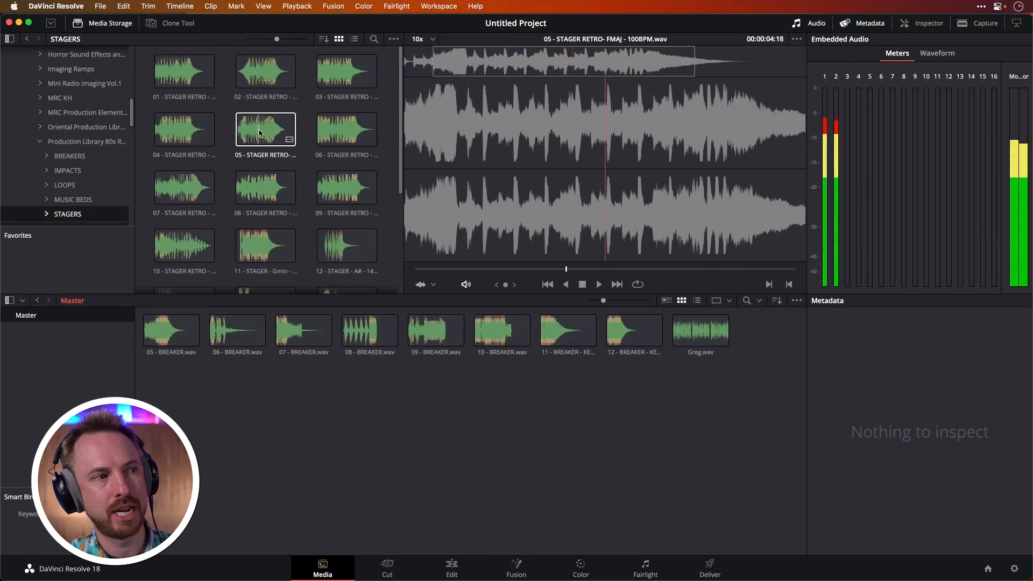
left_click_drag(264, 136, 264, 428)
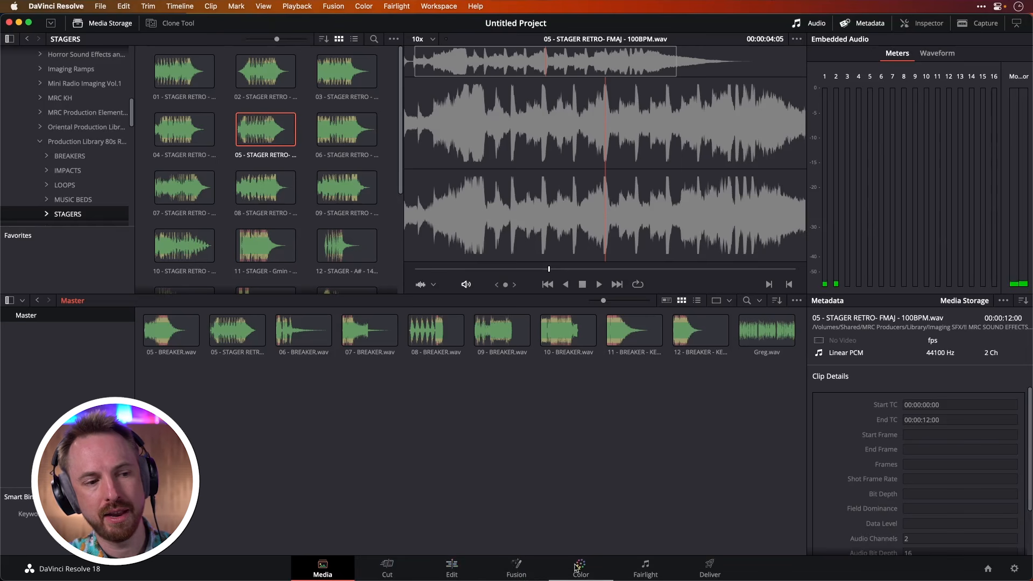
Create a new empty timeline named Audio Edit on the Fairlight page.
left_click(637, 574)
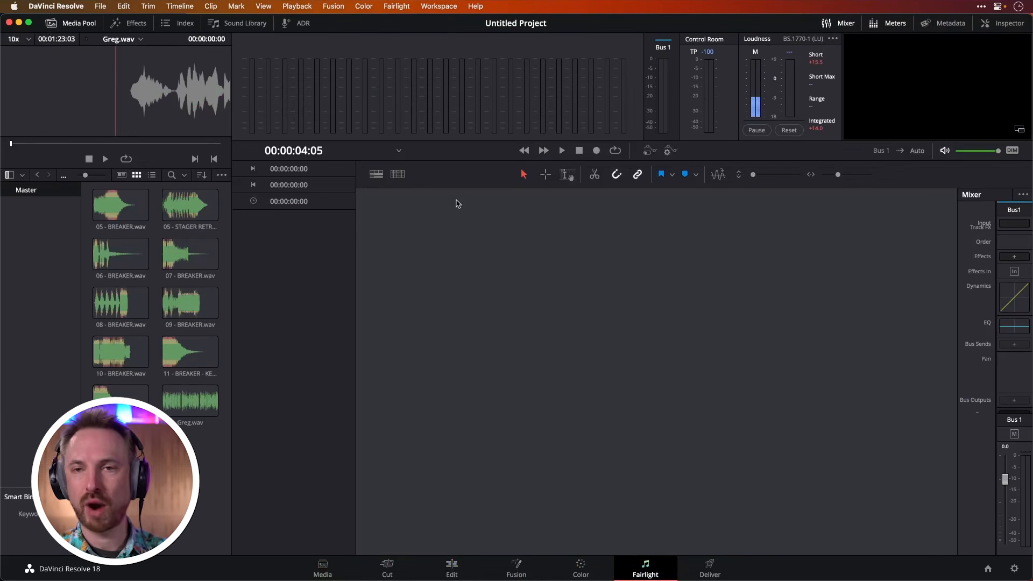
left_click(101, 6)
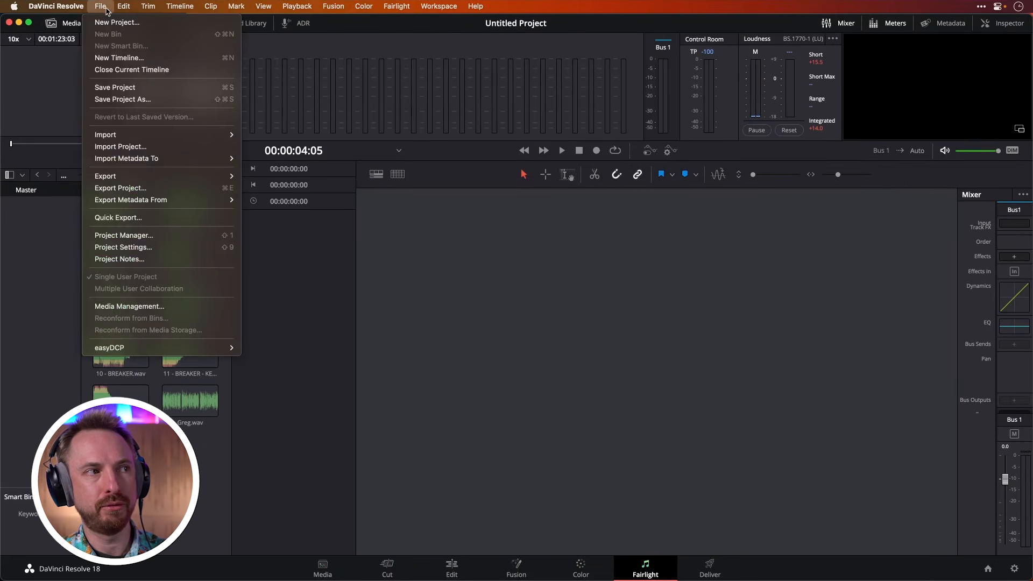
left_click(118, 57)
type("Audio Edit")
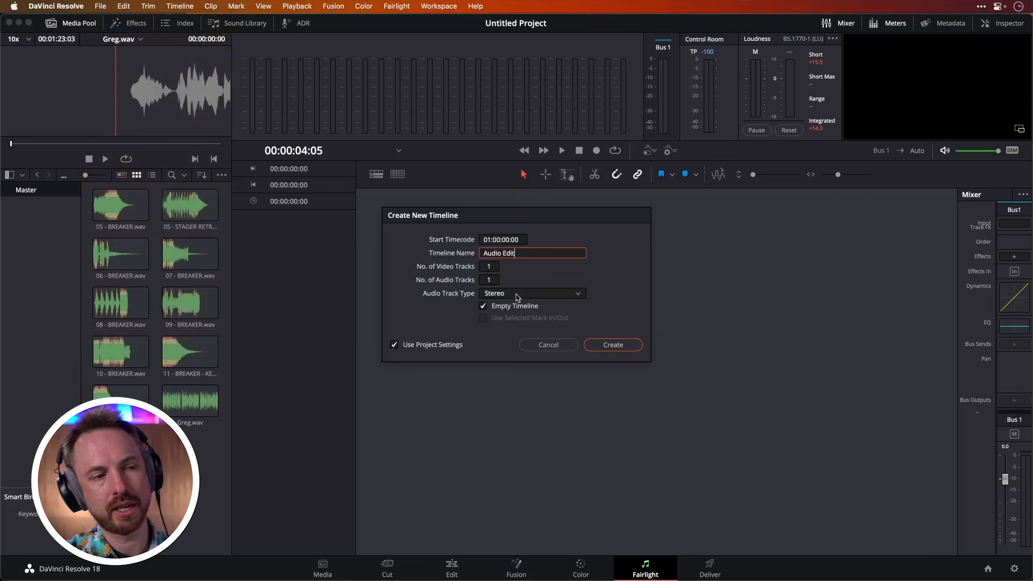
left_click(606, 344)
Add one mono audio track and one stereo audio track to the Audio Edit timeline.
right_click(374, 283)
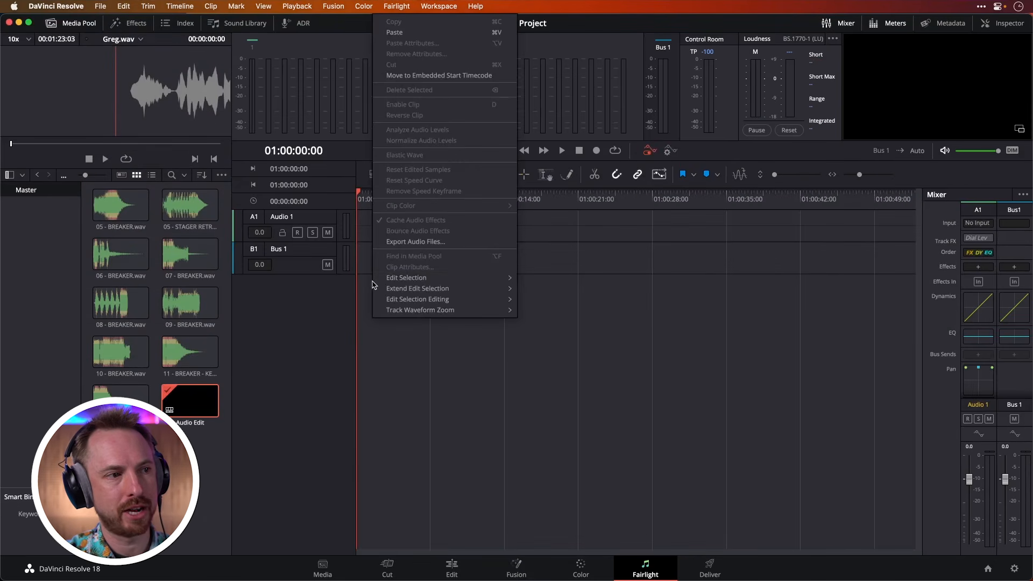
right_click(414, 397)
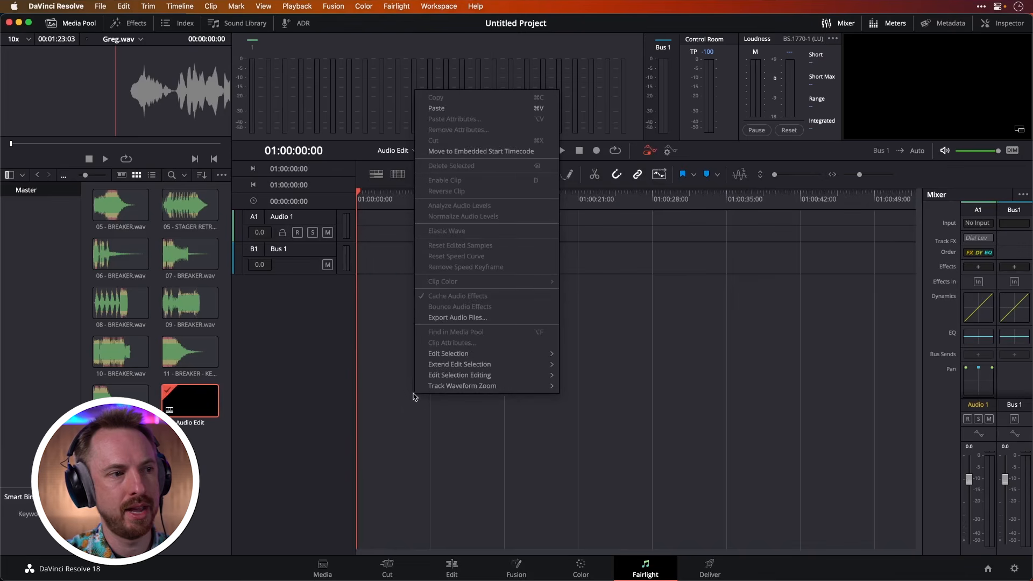
left_click(401, 381)
right_click(307, 357)
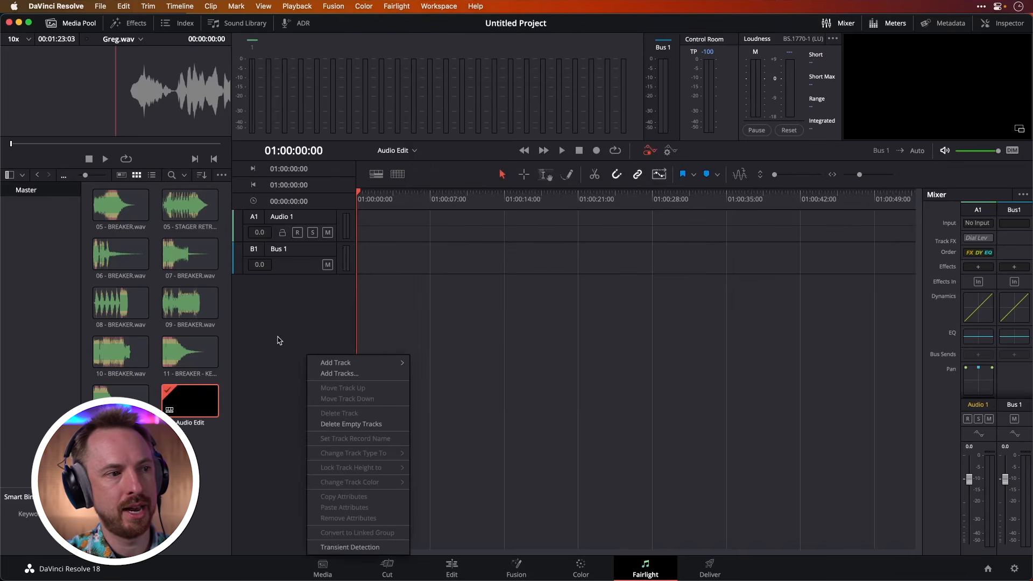
mouse_move(361, 364)
left_click(422, 363)
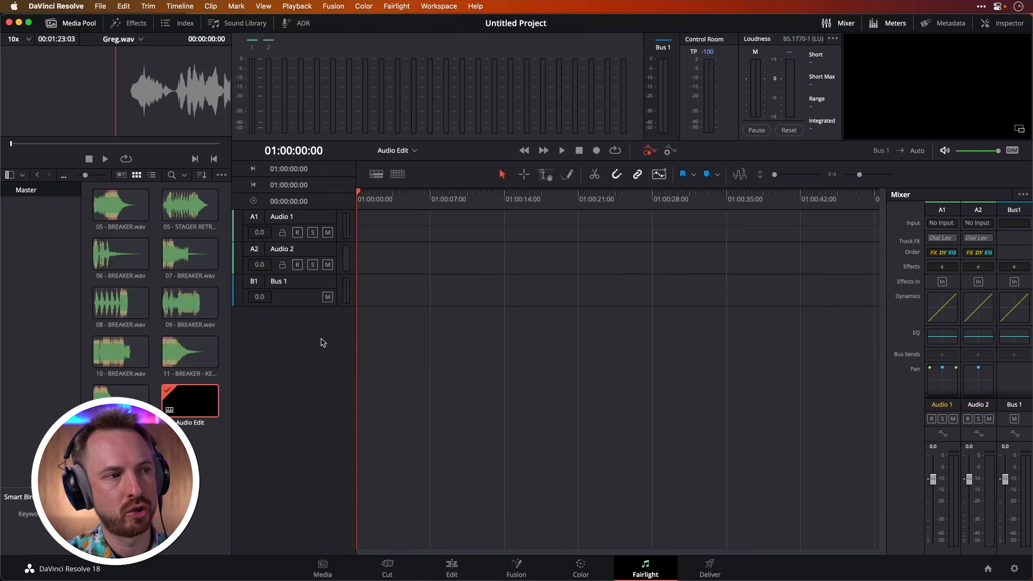
right_click(315, 357)
mouse_move(341, 366)
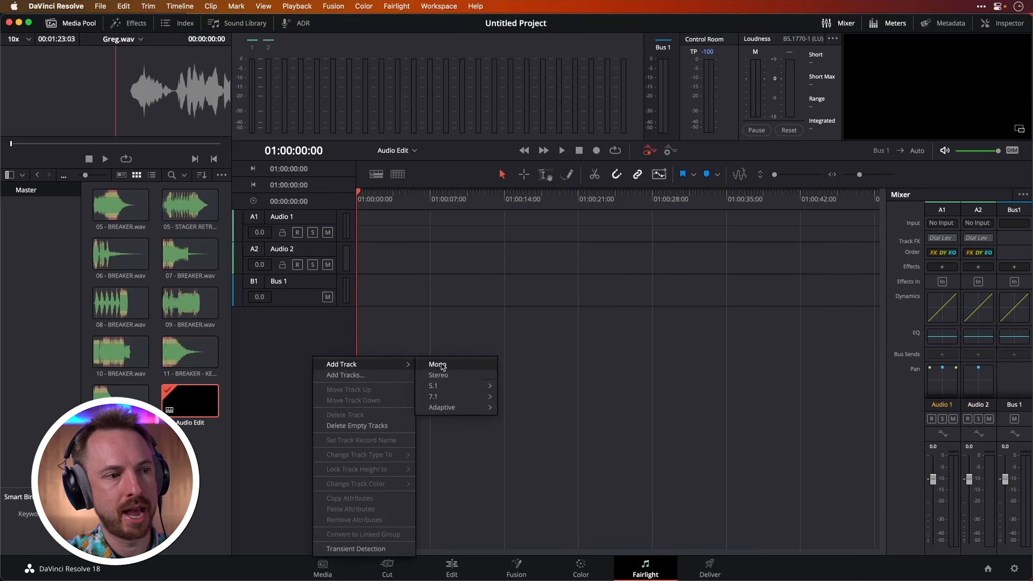
left_click(427, 376)
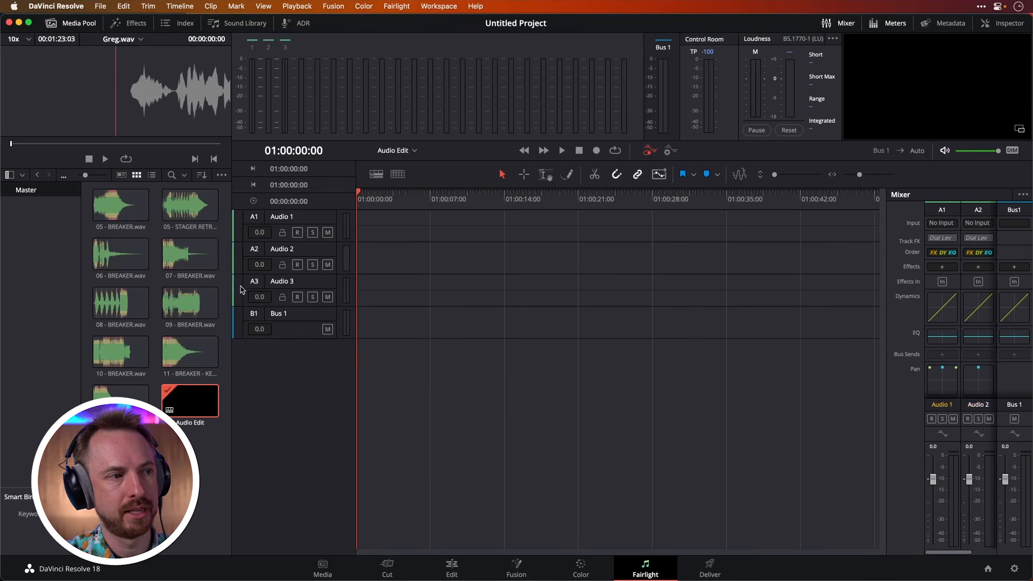
Rename the first audio track as SFX 1.
left_click_drag(242, 289, 236, 261)
left_click(236, 249)
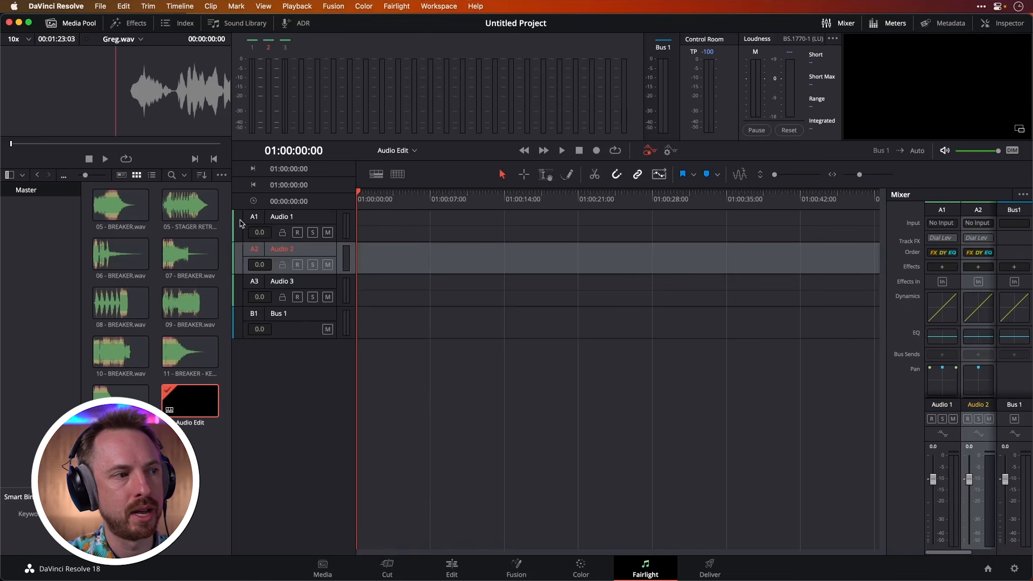
left_click(240, 235)
double_click(286, 217)
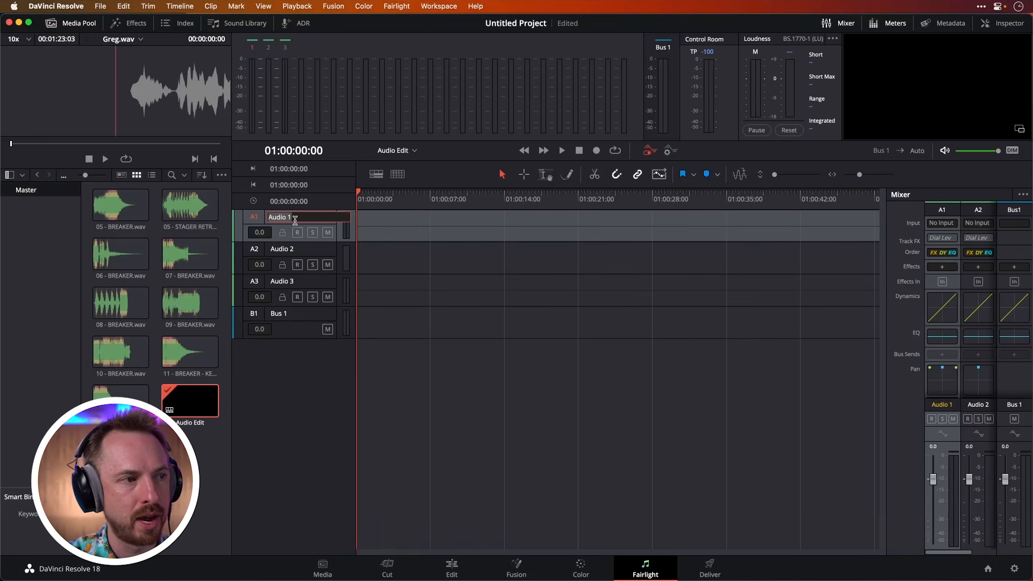
type("SFX")
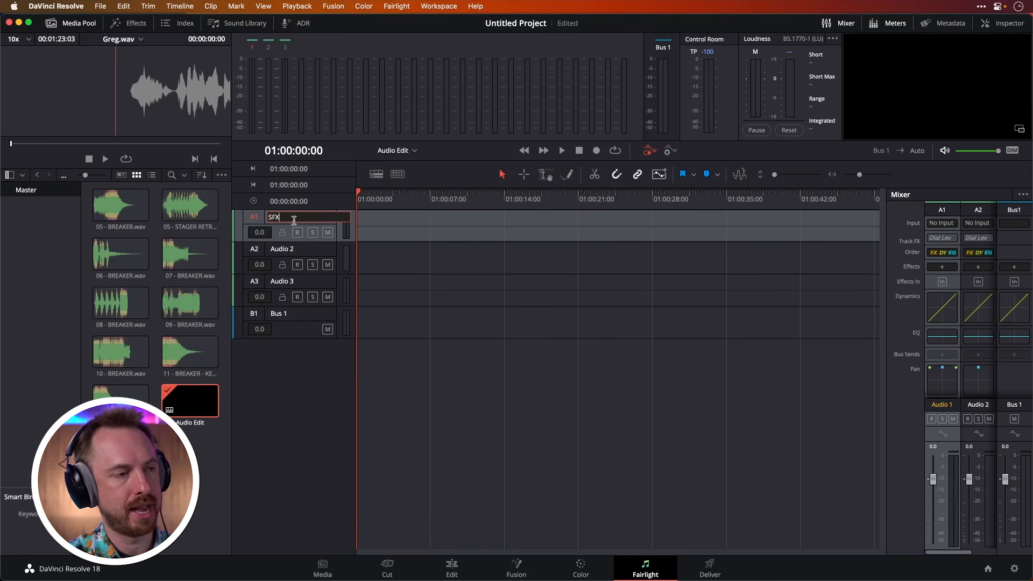
type(" 1")
key("Return")
Rename the third audio track as SFX 2.
left_click(287, 285)
double_click(287, 282)
type("SF")
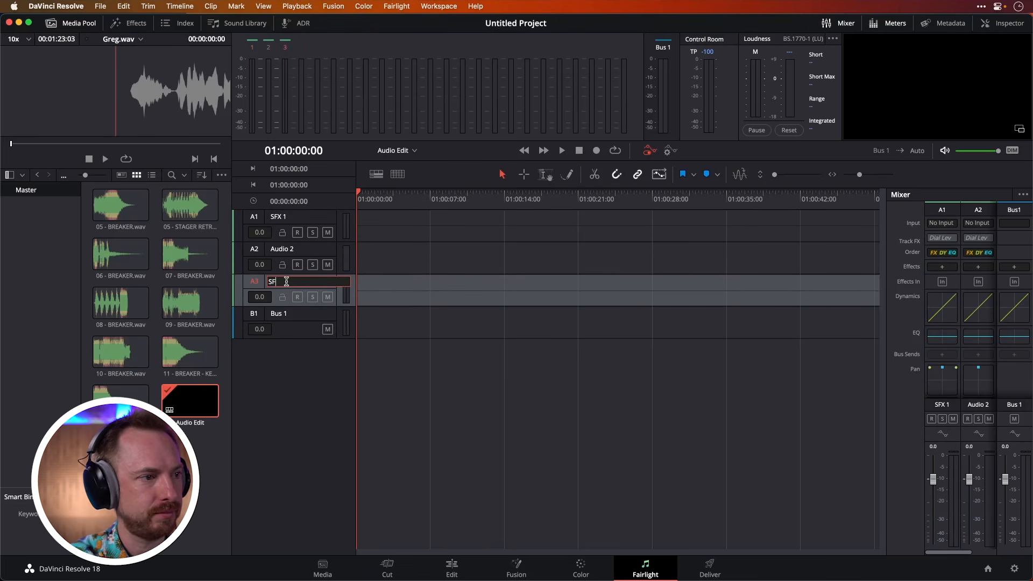
type("X 3")
key("Return")
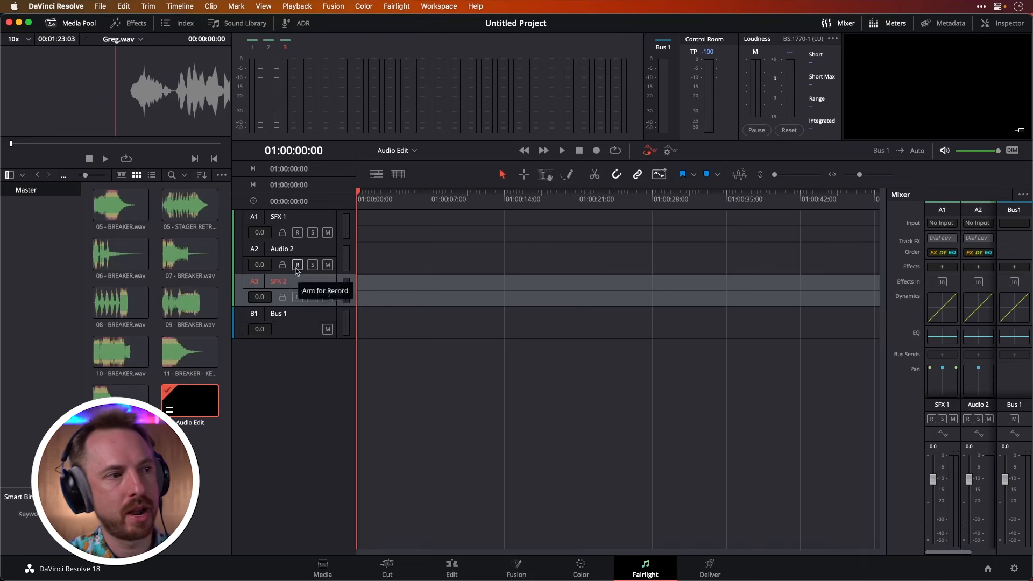
Rename the second, mono audio track as VO.
double_click(284, 250)
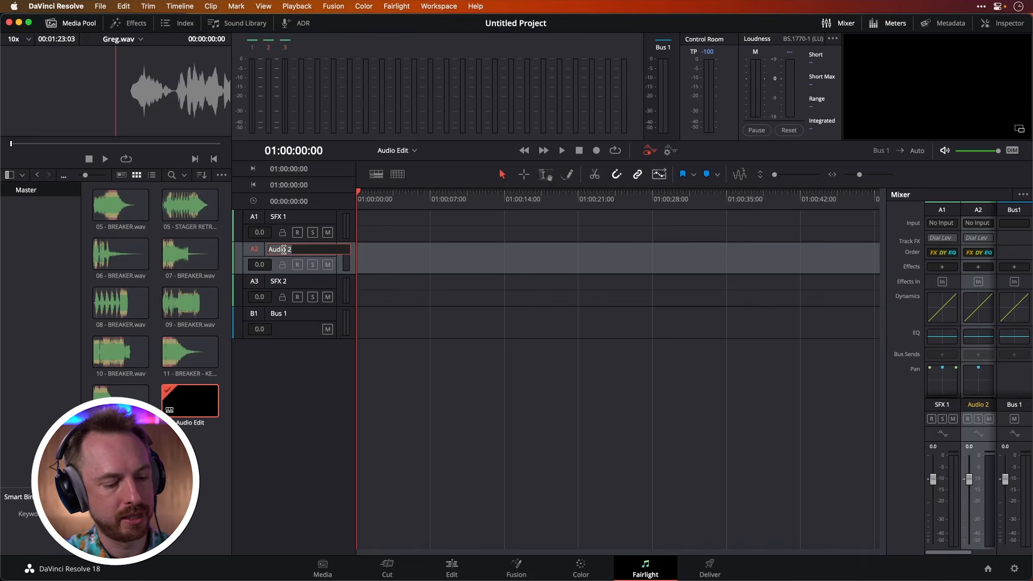
type("VO")
key("Return")
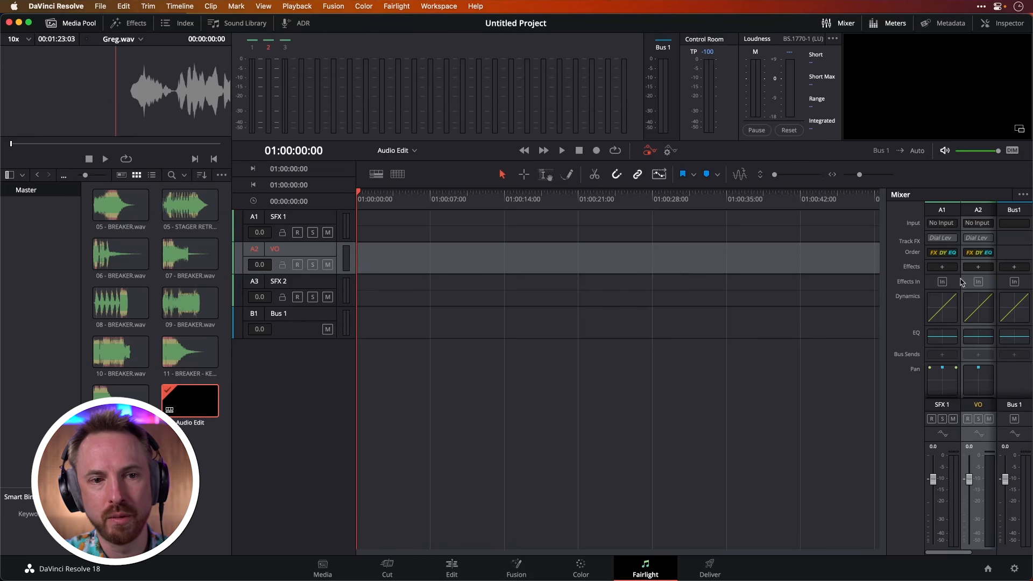
Place the voice-over recording from the media pool at the start of the VO track and play its opening line.
mouse_move(967, 552)
left_mouse_down()
mouse_move(977, 552)
mouse_move(967, 553)
left_mouse_up()
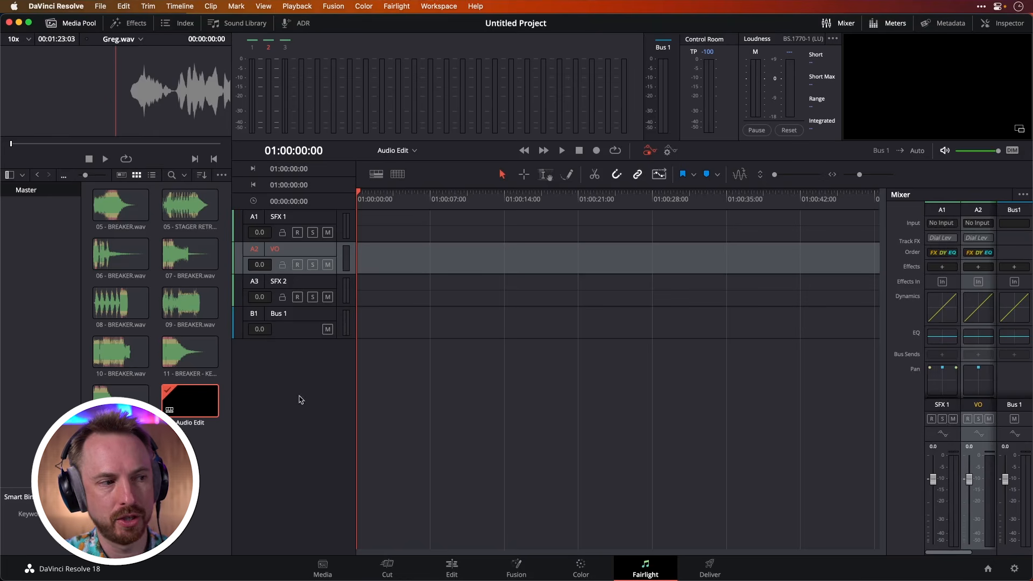
left_click_drag(120, 449, 333, 347)
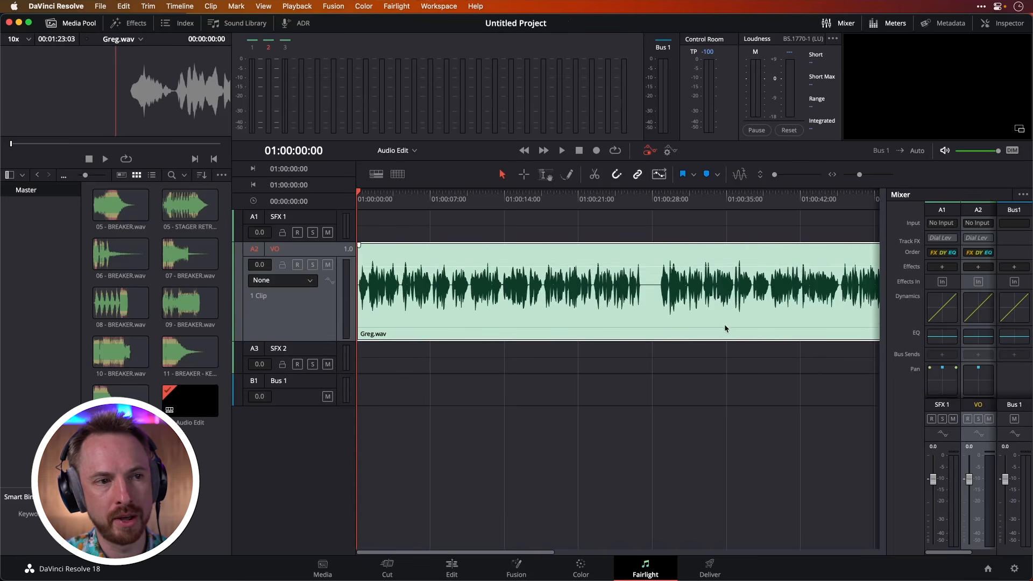
key("space")
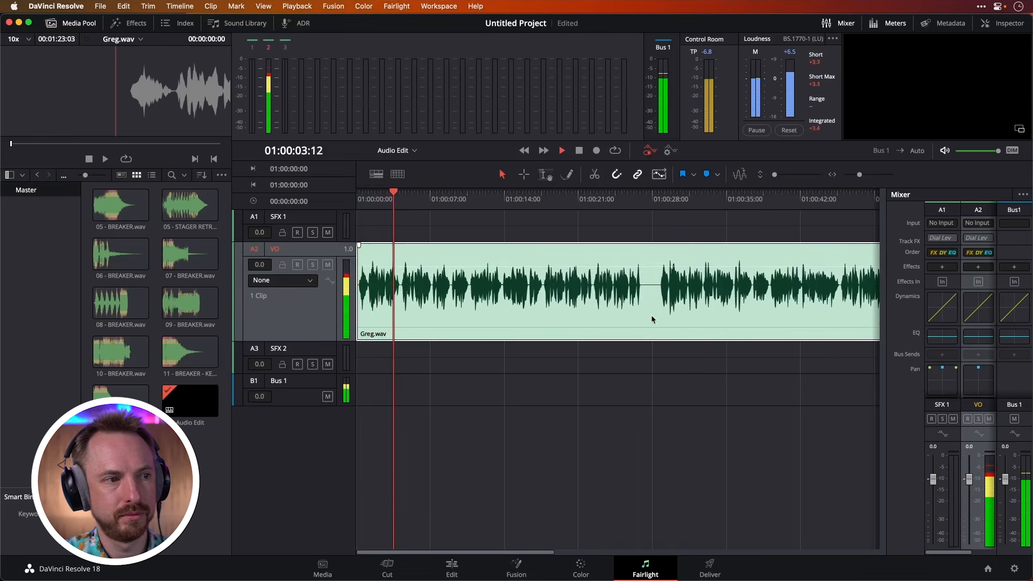
key("space")
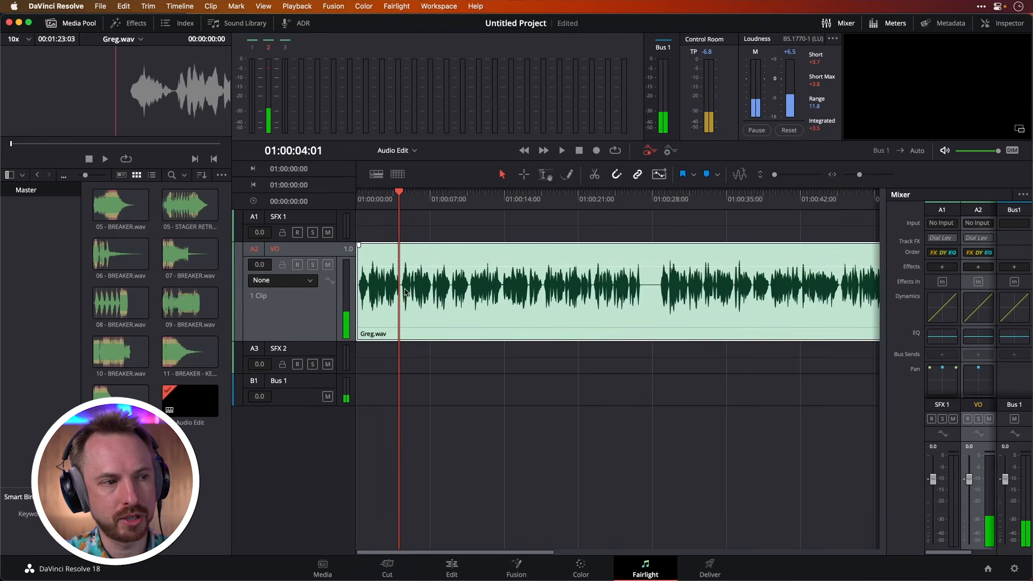
Split the voice-over clip after its first line at 01:00:04:05 and delete the remainder.
left_click_drag(399, 193, 401, 192)
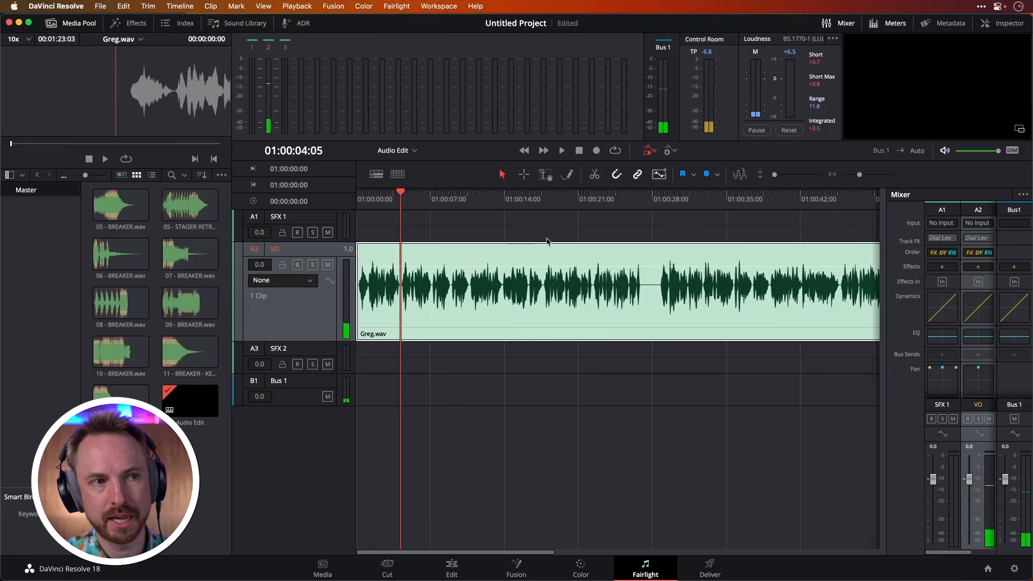
left_click(593, 176)
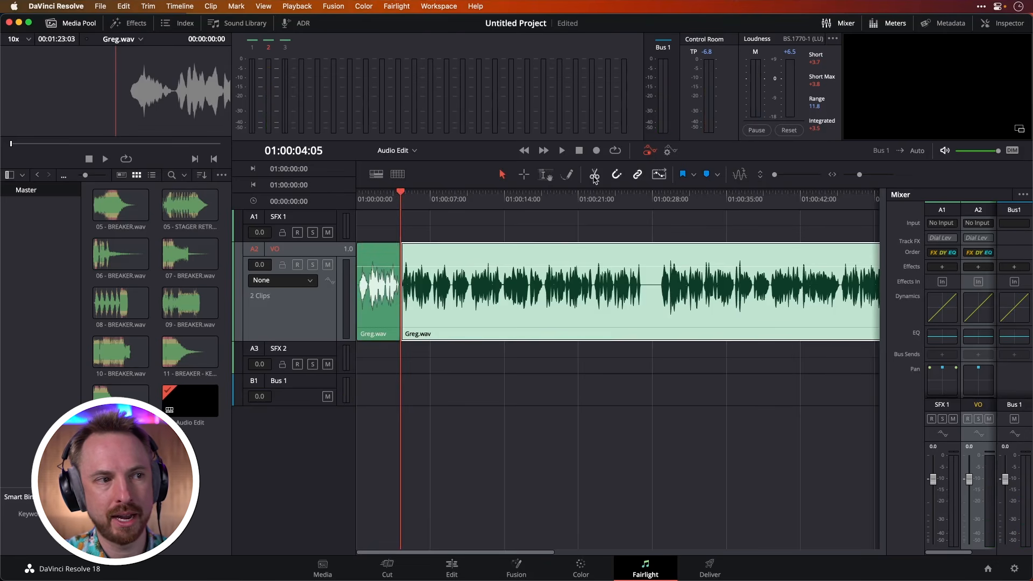
left_click(430, 293)
key("BackSpace")
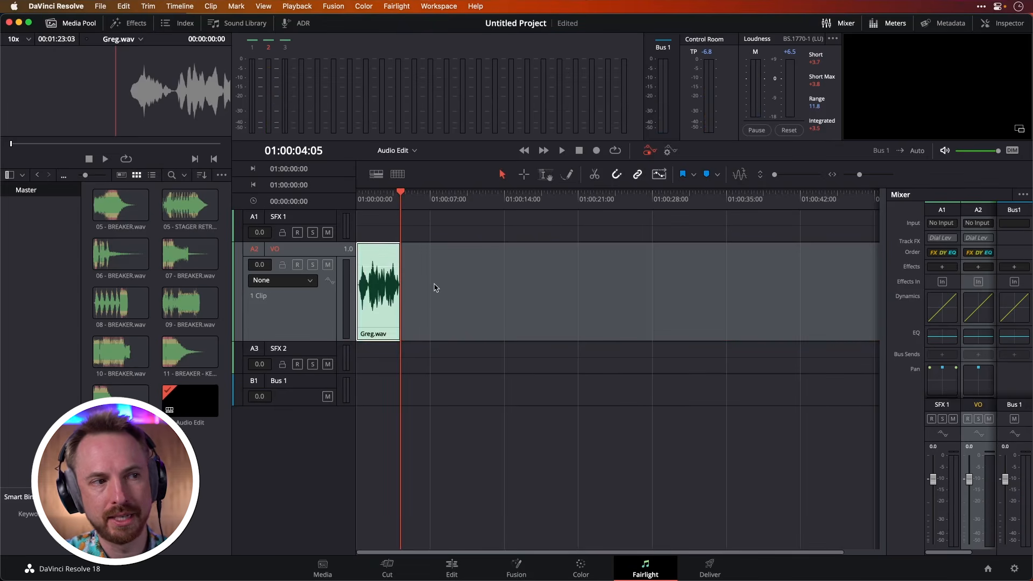
Enable the compressor in the VO track's dynamics with a threshold of -25.0 and a ratio of 4.0:1.
left_click_drag(399, 198, 337, 203)
left_click_drag(859, 175, 863, 176)
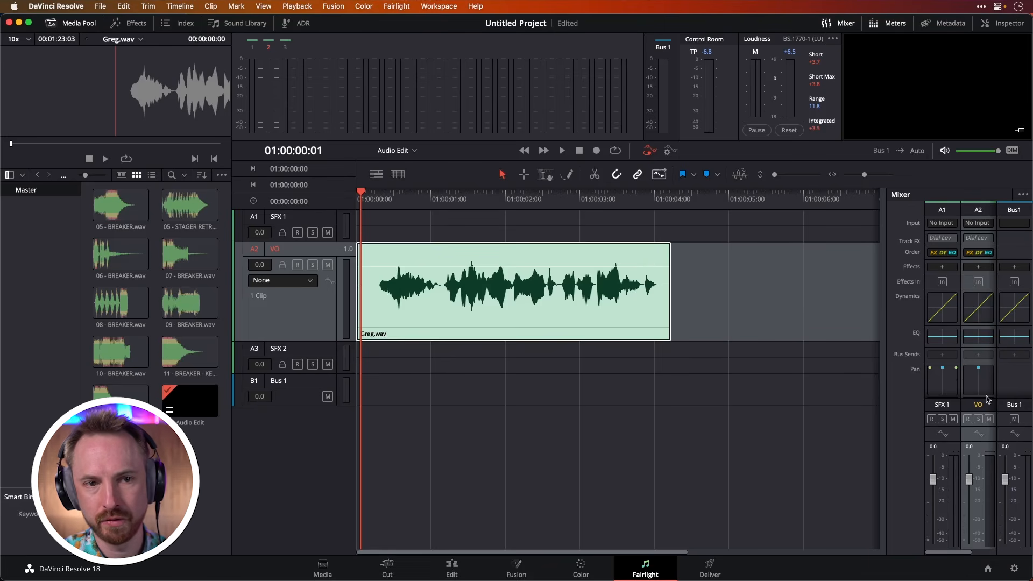
double_click(978, 307)
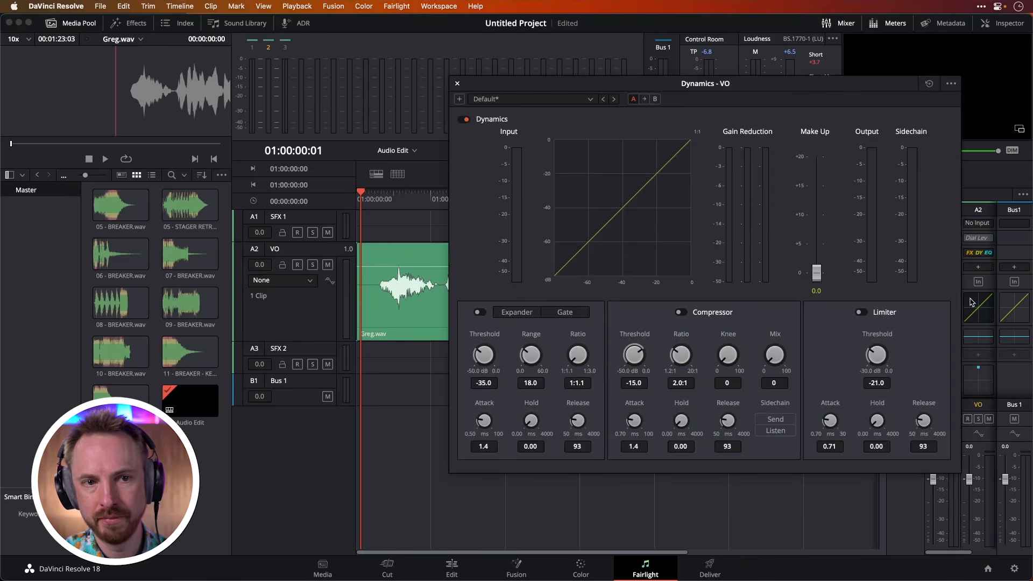
left_click(680, 312)
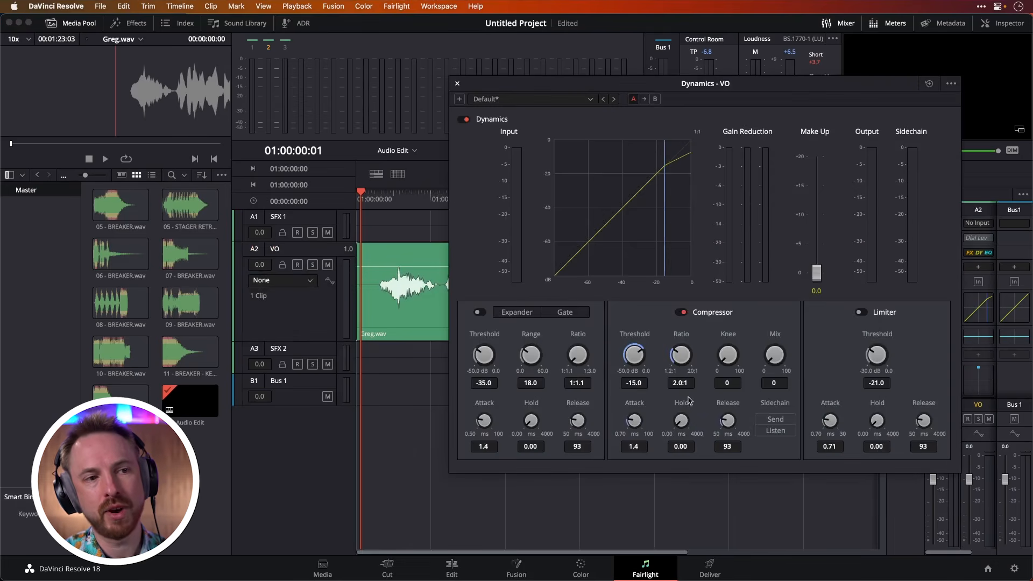
left_click_drag(642, 363, 608, 389)
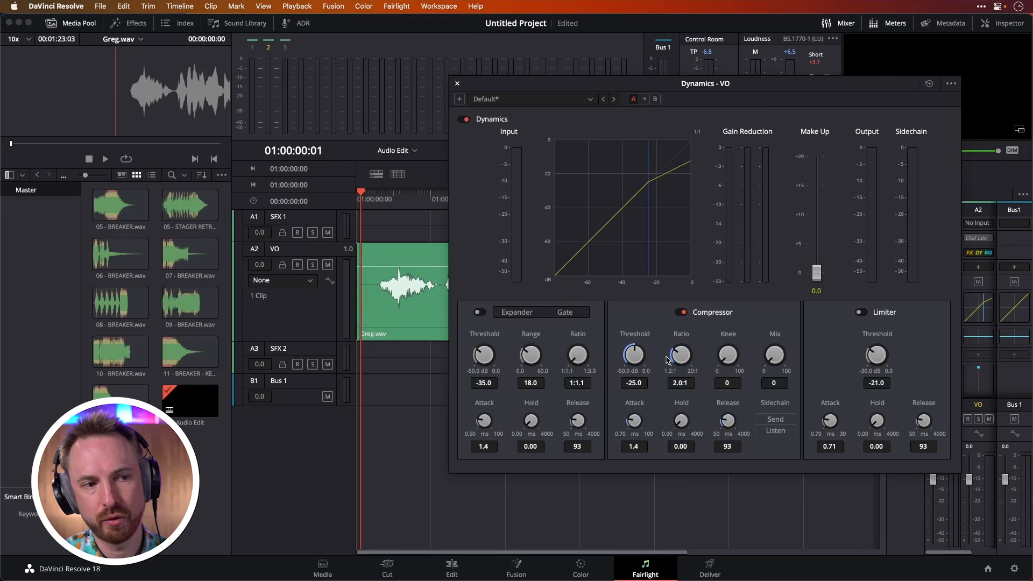
left_click_drag(679, 356, 706, 350)
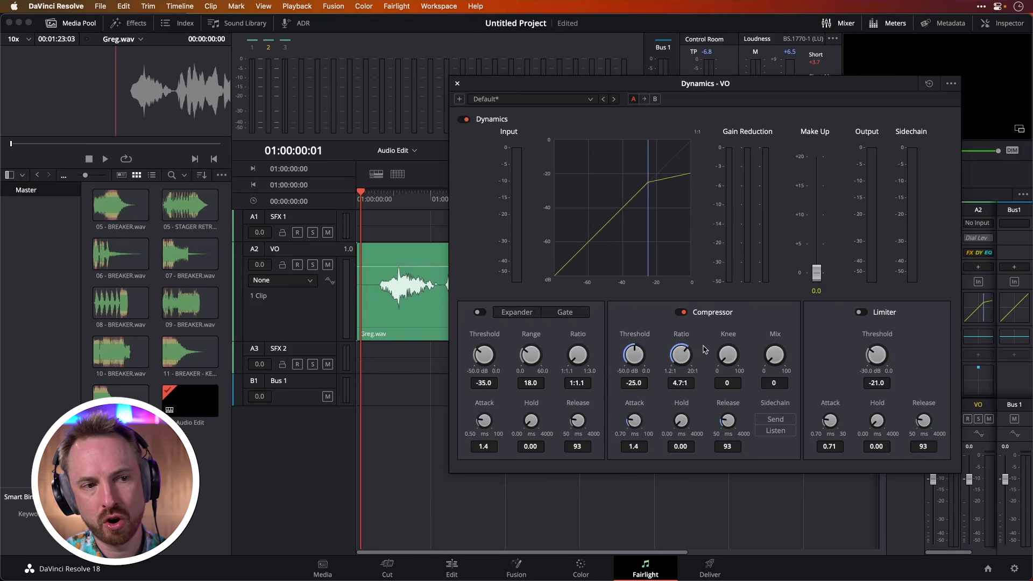
Play the voice-over through the compressor and return the playhead to the timeline start.
key("space")
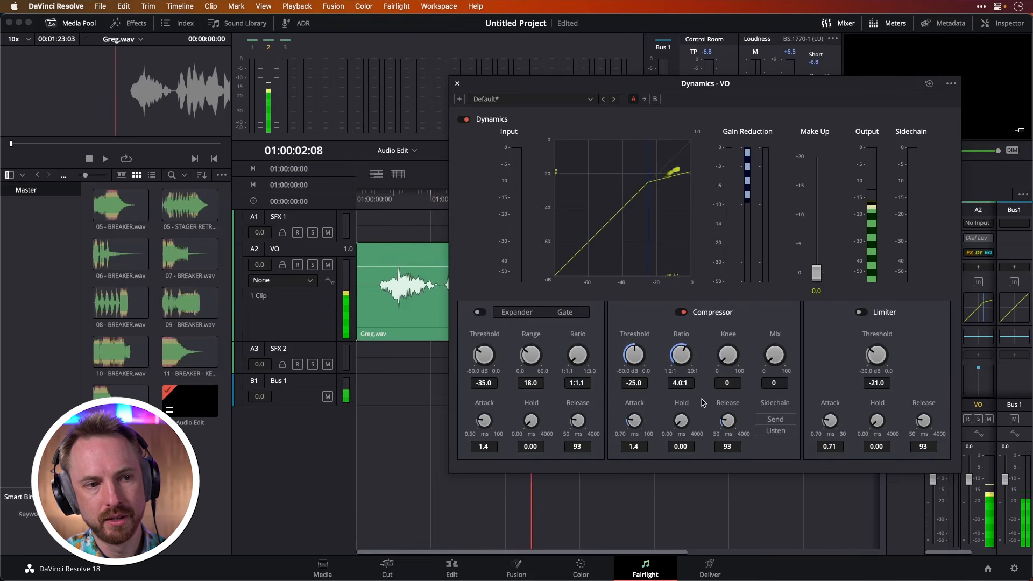
key("space")
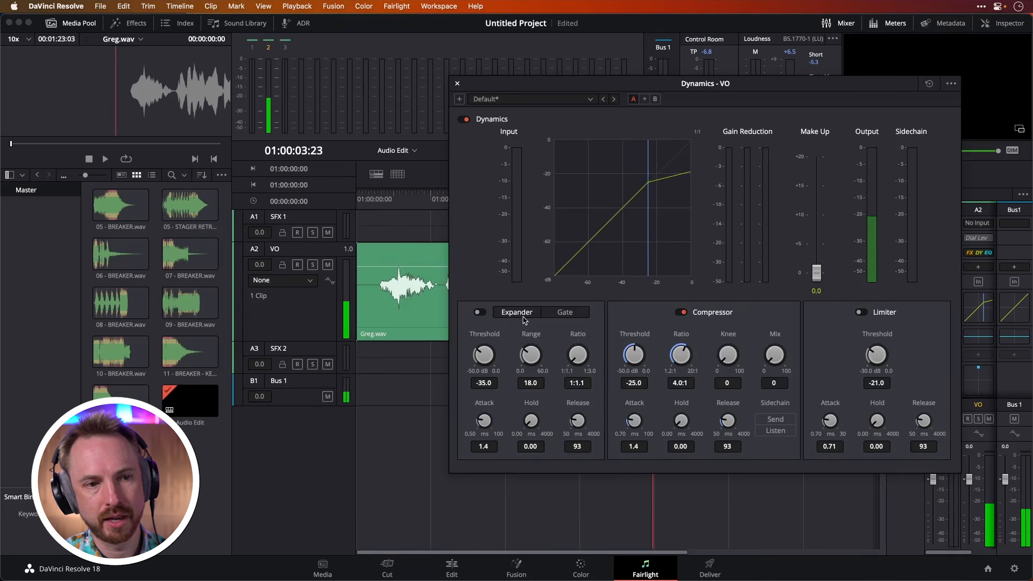
left_click(359, 197)
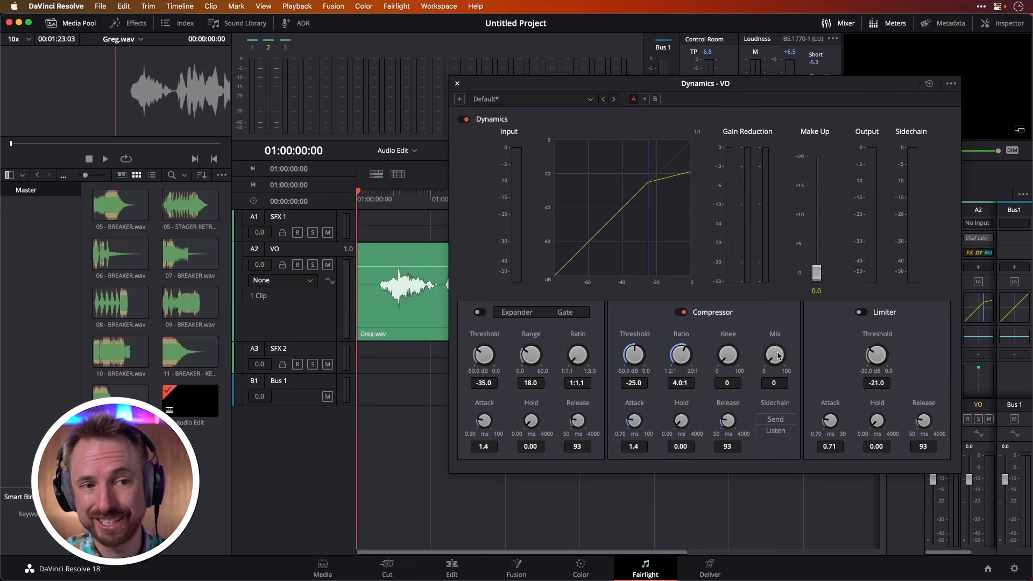
Set the compressor's mix to 42 and audition the voice-over with the blended signal.
left_click_drag(777, 356, 789, 340)
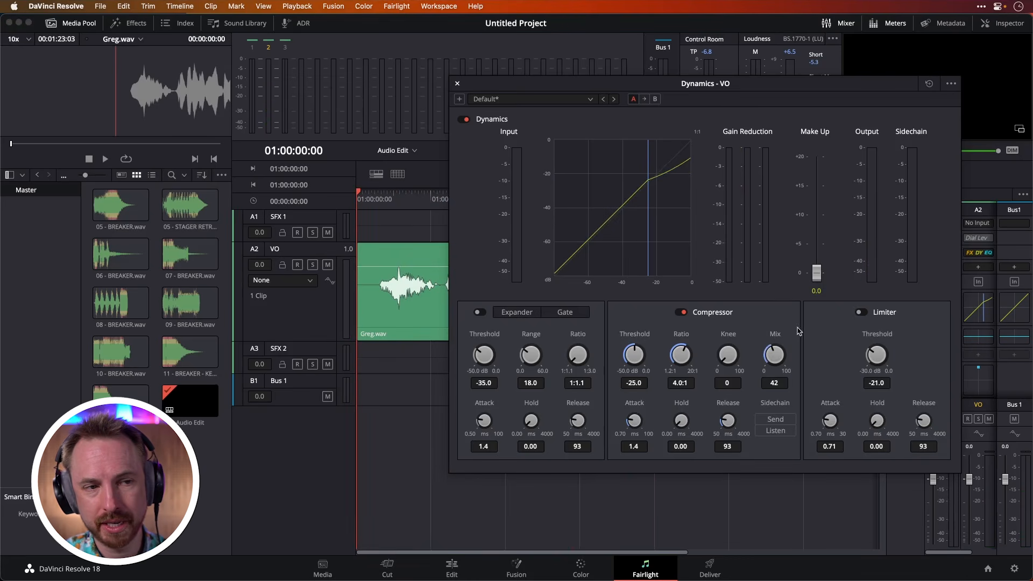
key("space")
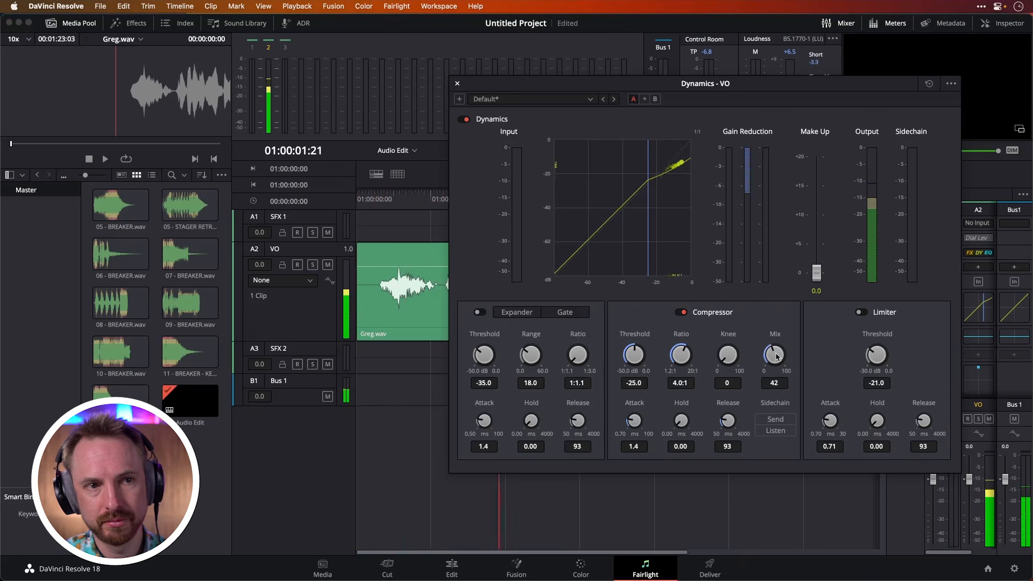
key("space")
Raise the VO dynamics' make-up gain to 9.6 while auditioning the voice-over from near its start.
left_click_drag(816, 273, 816, 237)
left_click(376, 189)
key("space")
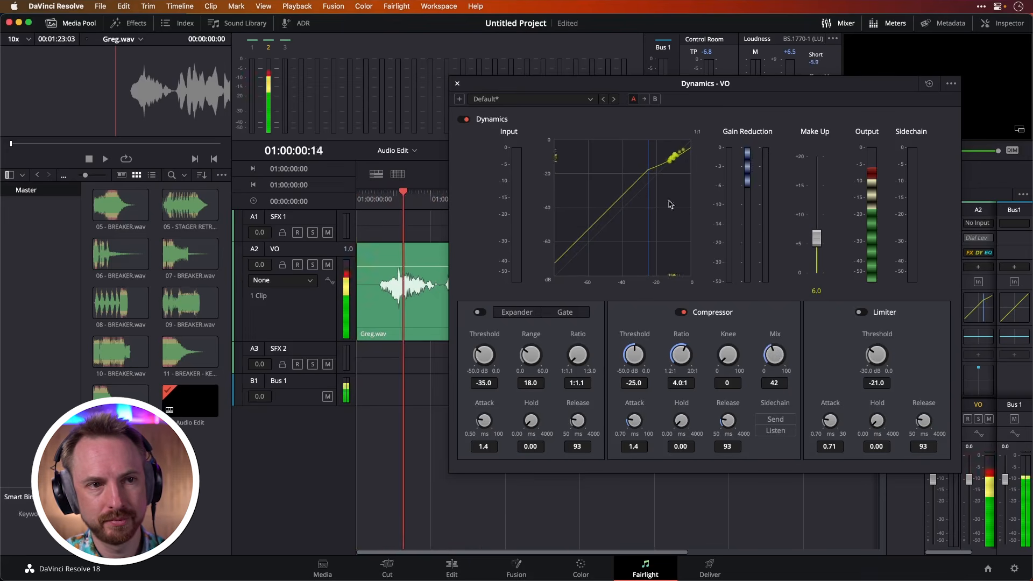
left_click_drag(817, 238, 821, 218)
key("space")
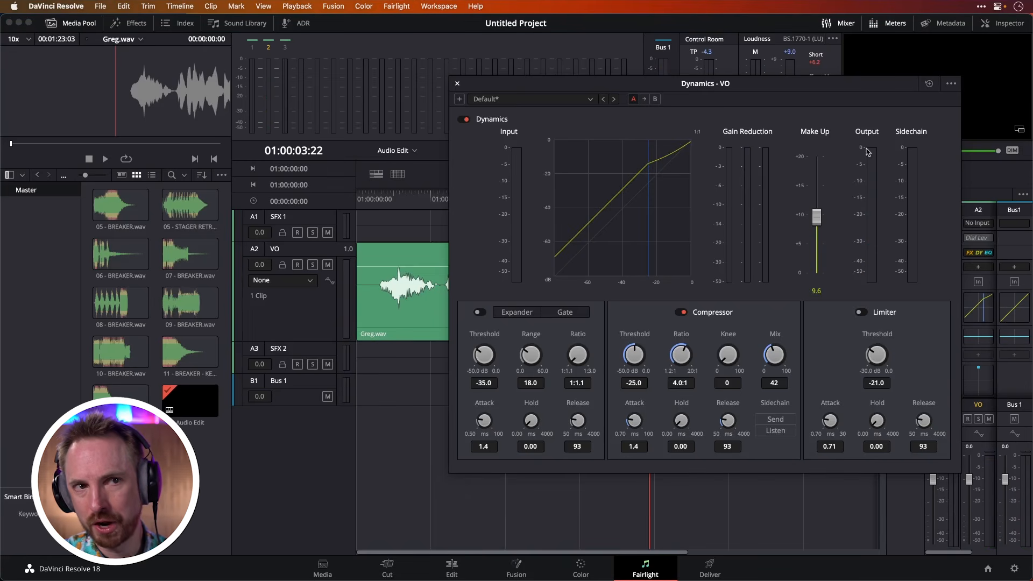
Enable the limiter on the VO track, set its threshold to -18.8 and play the voice-over through it.
left_click(861, 313)
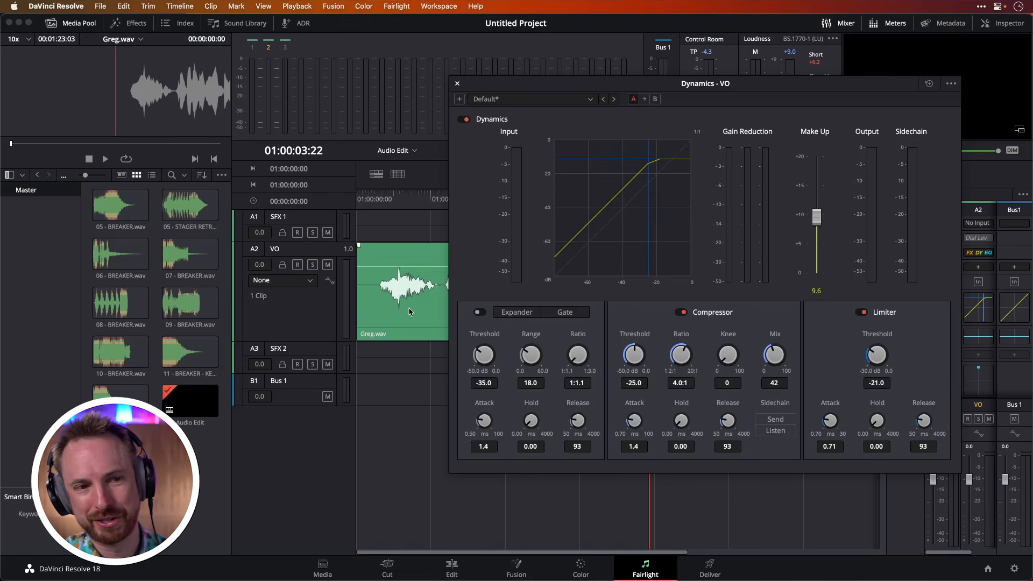
left_click(359, 233)
key("space")
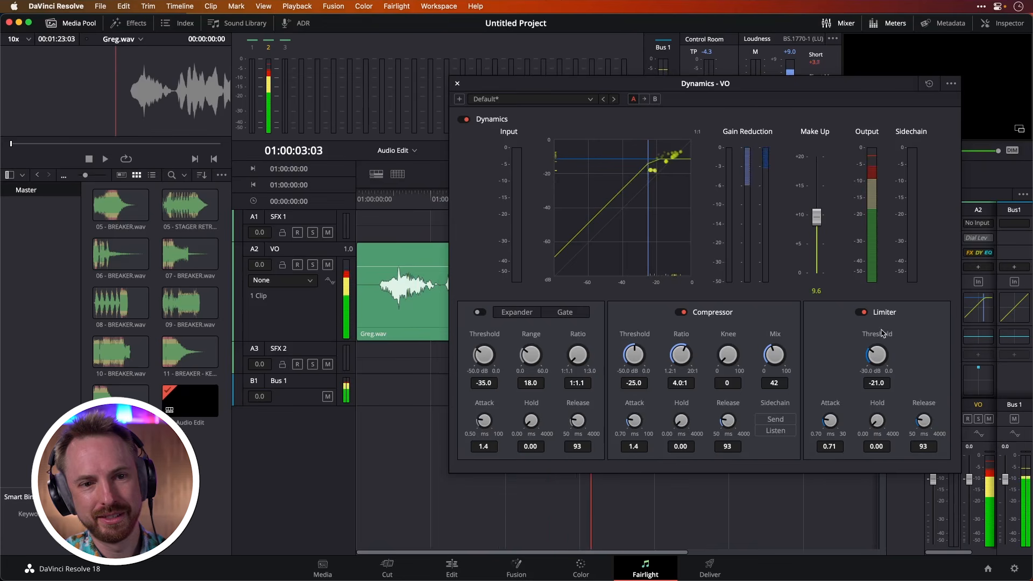
key("space")
left_click_drag(880, 347, 882, 325)
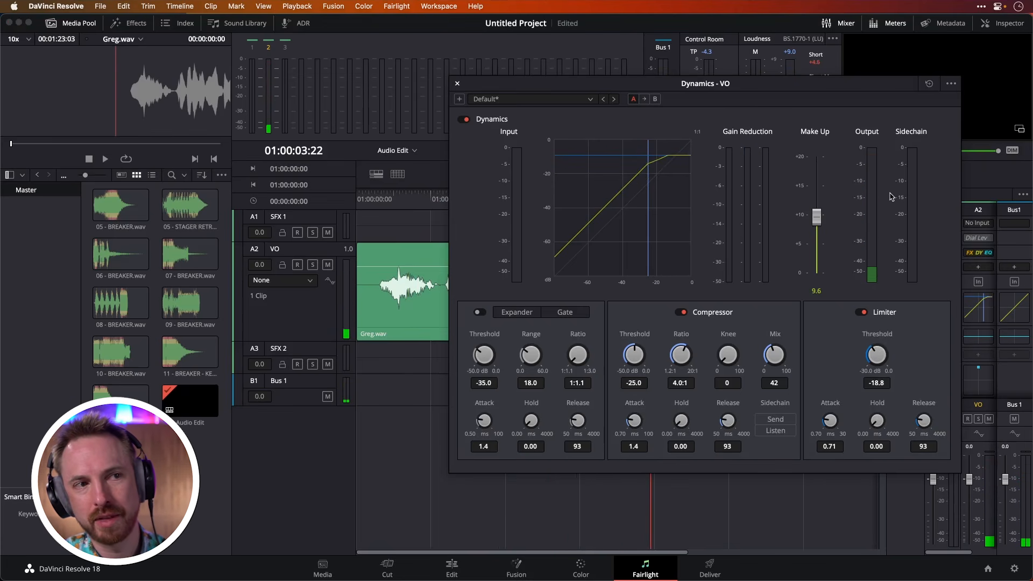
left_click(366, 199)
key("space")
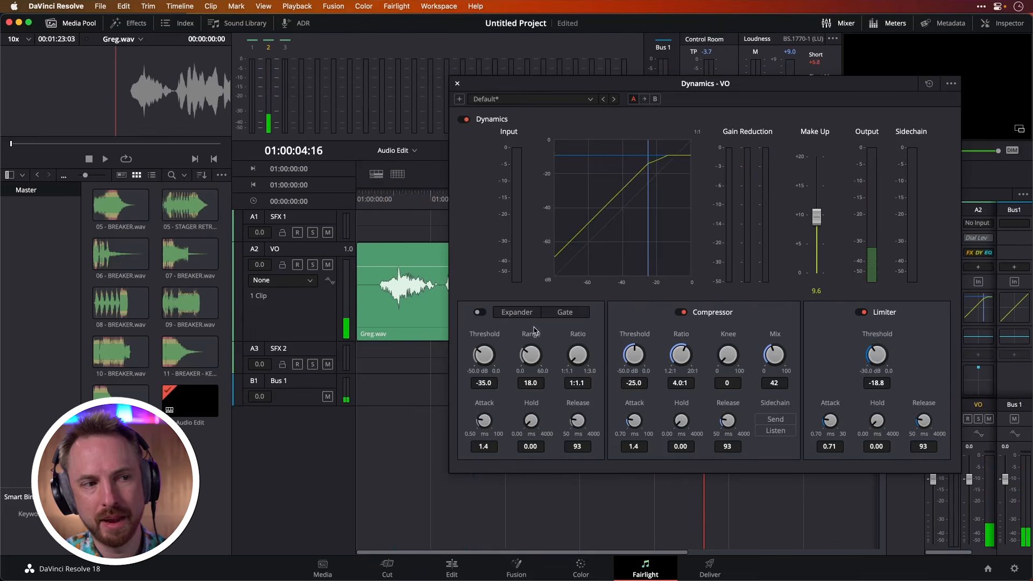
Enable the VO track's expander, audition it, switch it to gate mode and close the dynamics window.
left_click(482, 312)
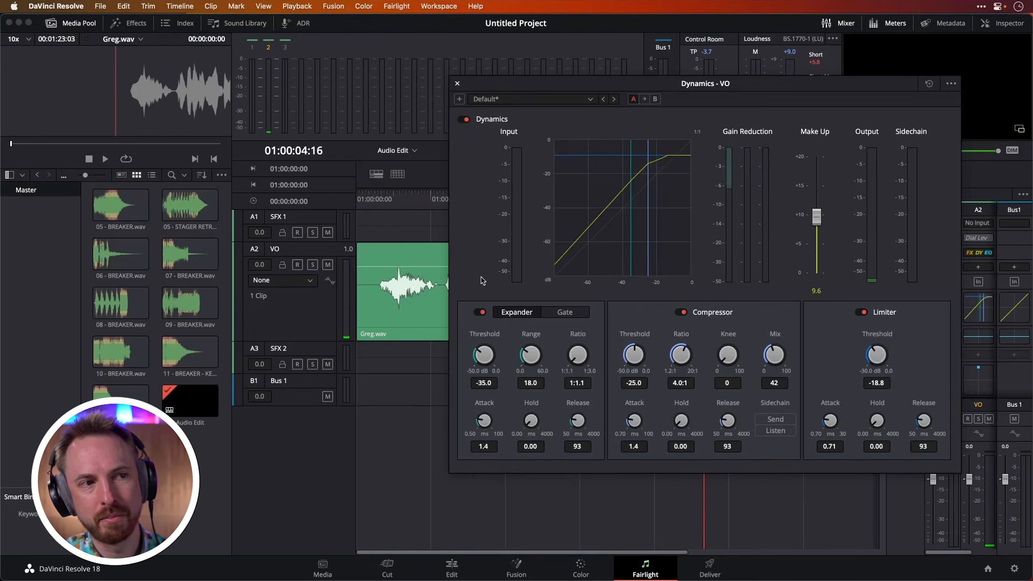
left_click(360, 200)
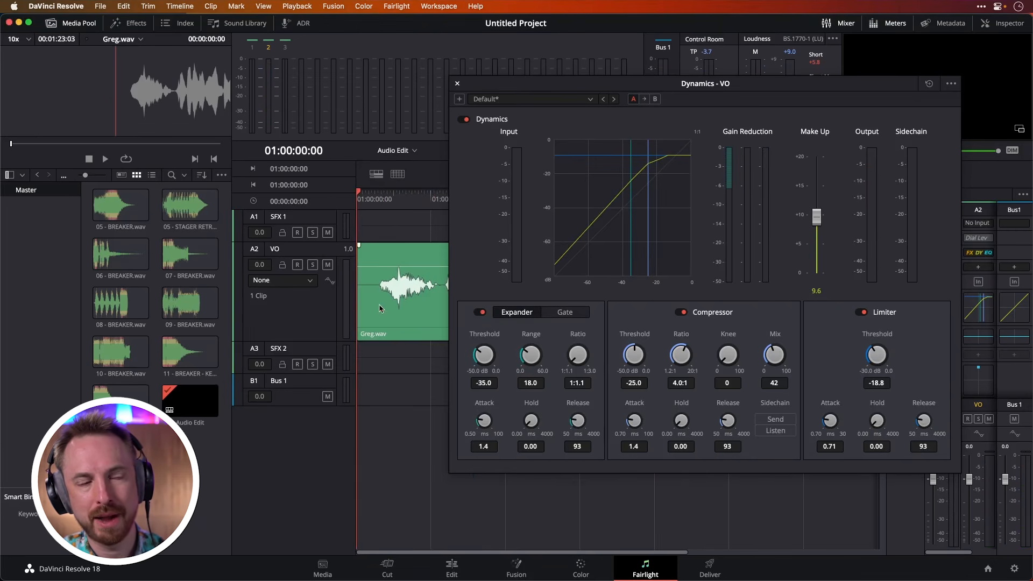
key("space")
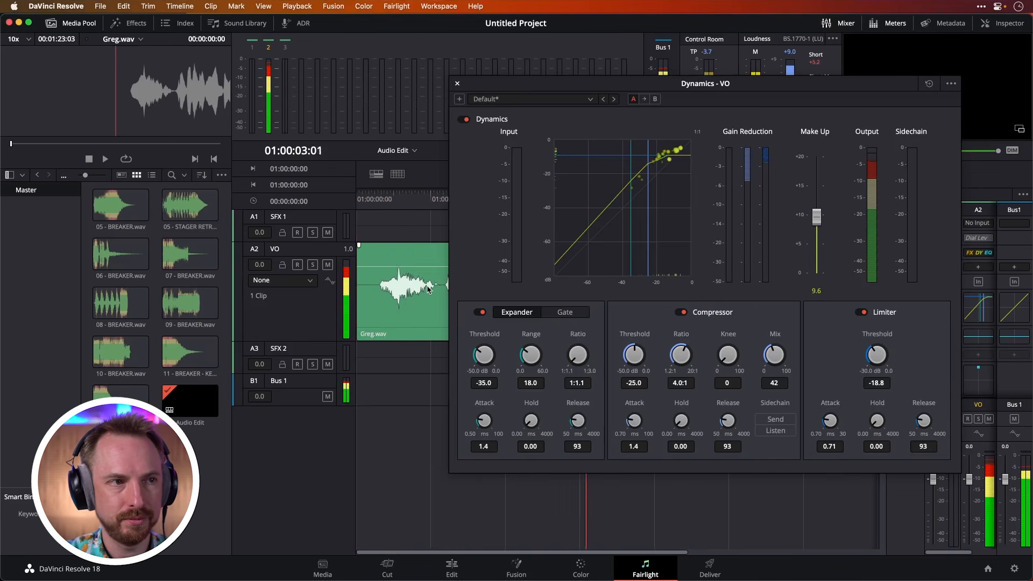
key("space")
left_click(565, 312)
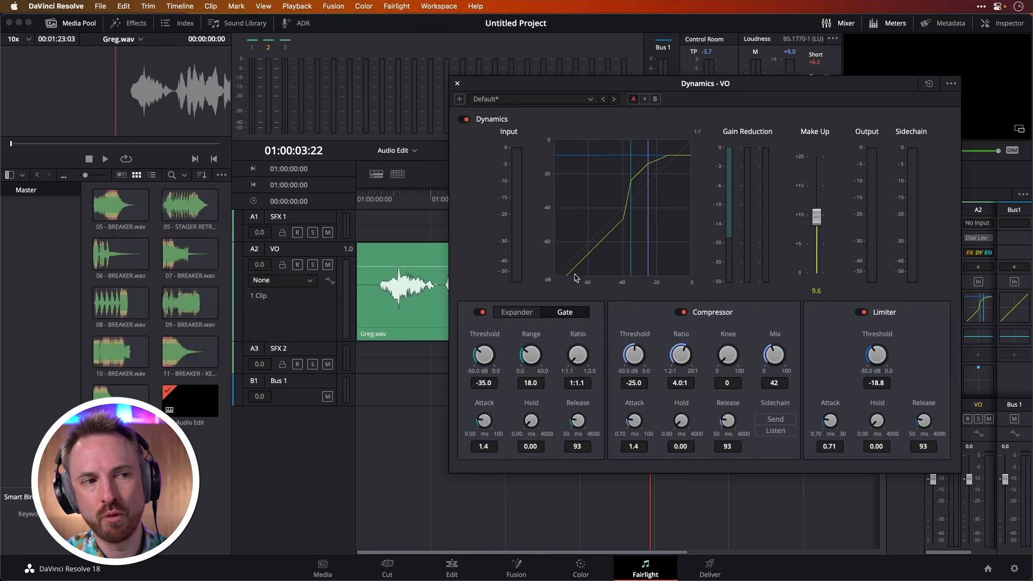
left_click(457, 85)
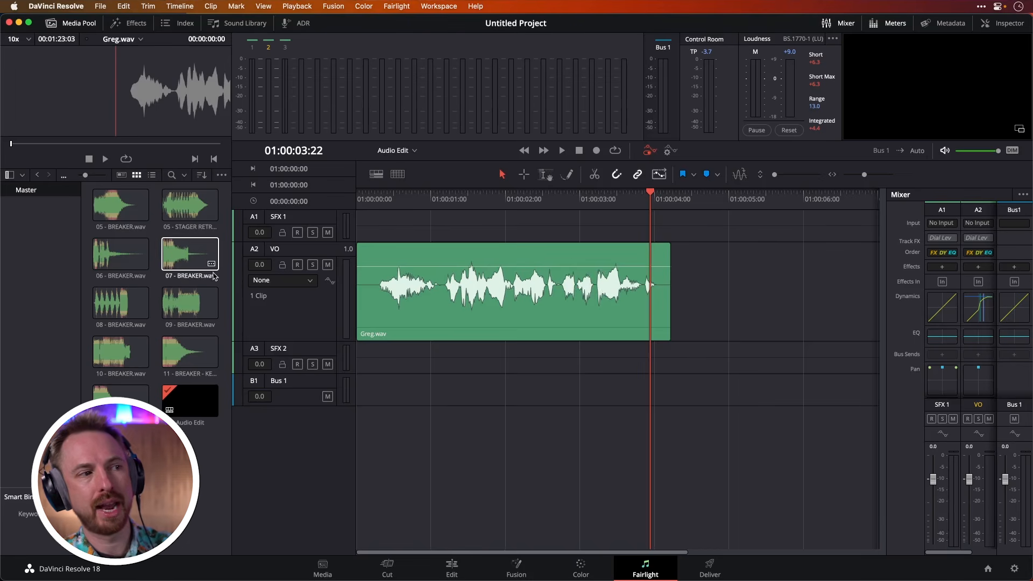
Place the 05 - STAGER RETRO music clip at the start of the SFX 2 track and play it with the voice-over.
left_click_drag(170, 210, 336, 435)
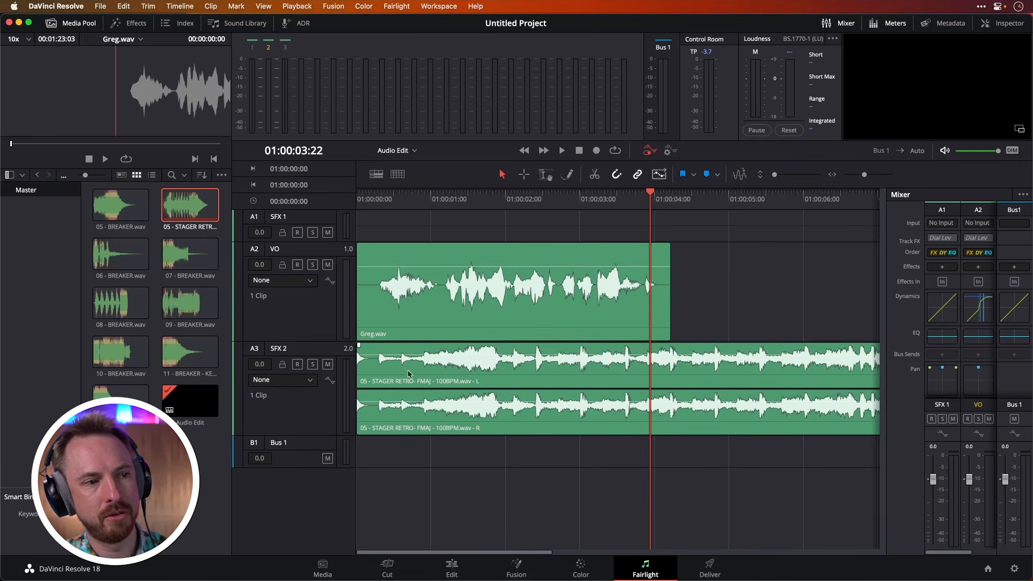
left_click(362, 207)
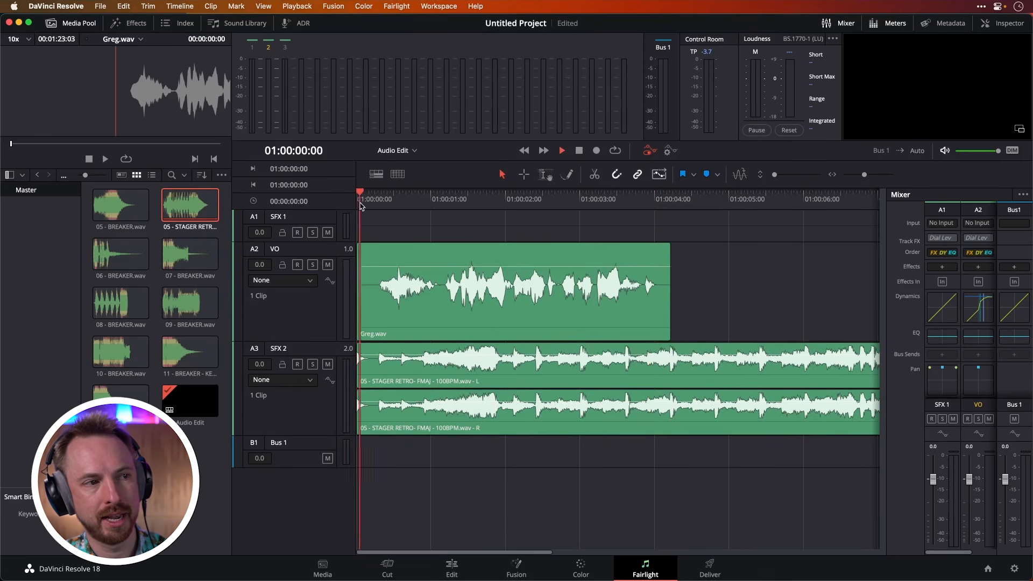
key("space")
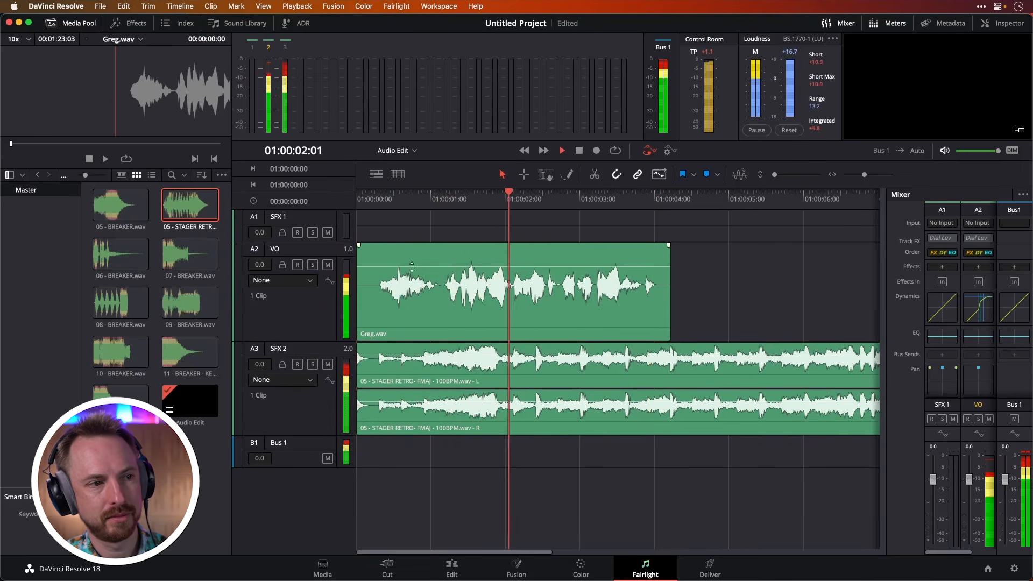
key("space")
Move the voice-over clip along the VO track to start at about 01:00:01:22 and play the mix.
left_click(406, 293)
left_click_drag(405, 293, 549, 299)
left_click(460, 219)
key("space")
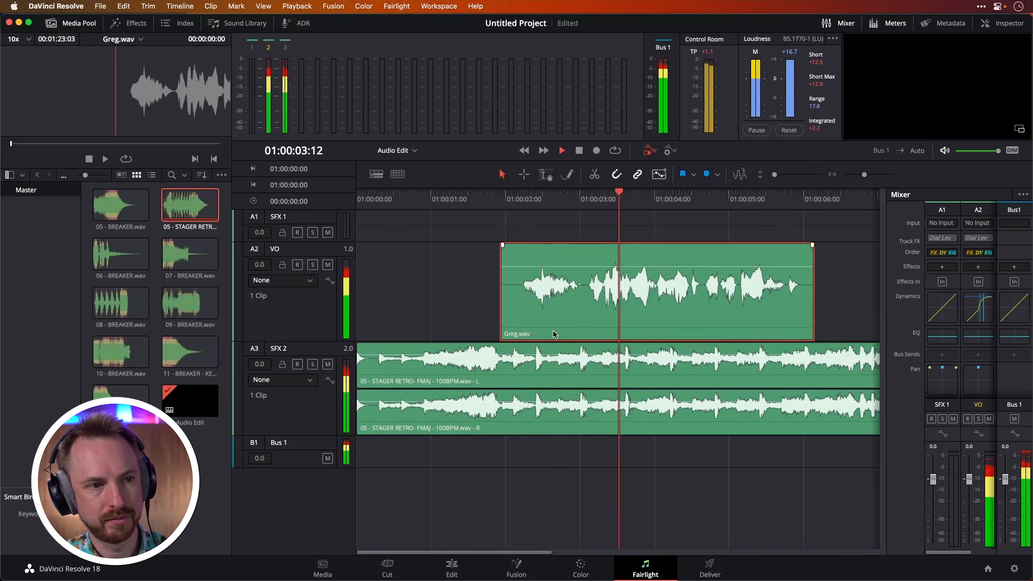
key("space")
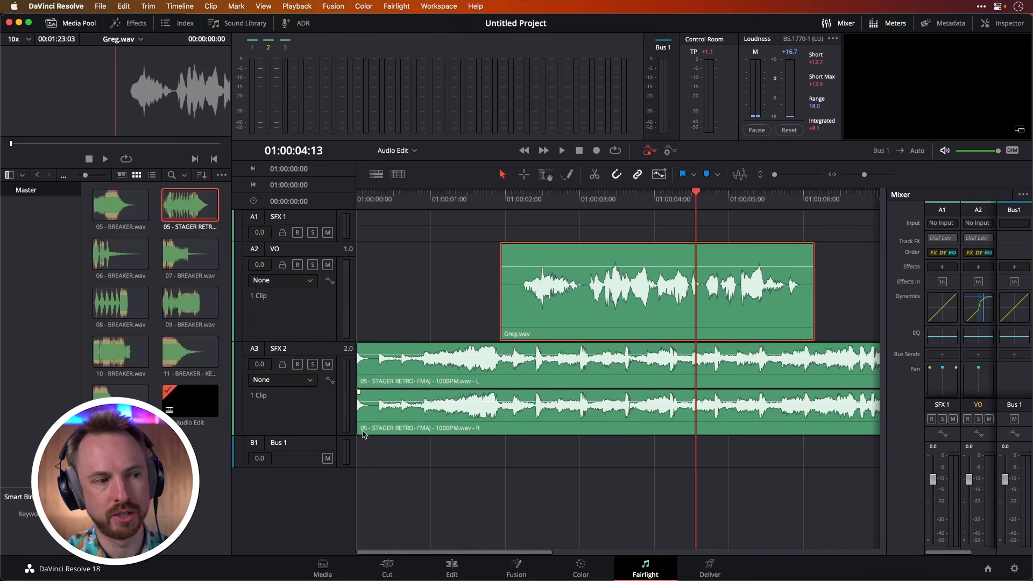
Add a Limiter effect to Bus 1 with an input level of -1.0, play the mix through it and close its window.
left_click(376, 459)
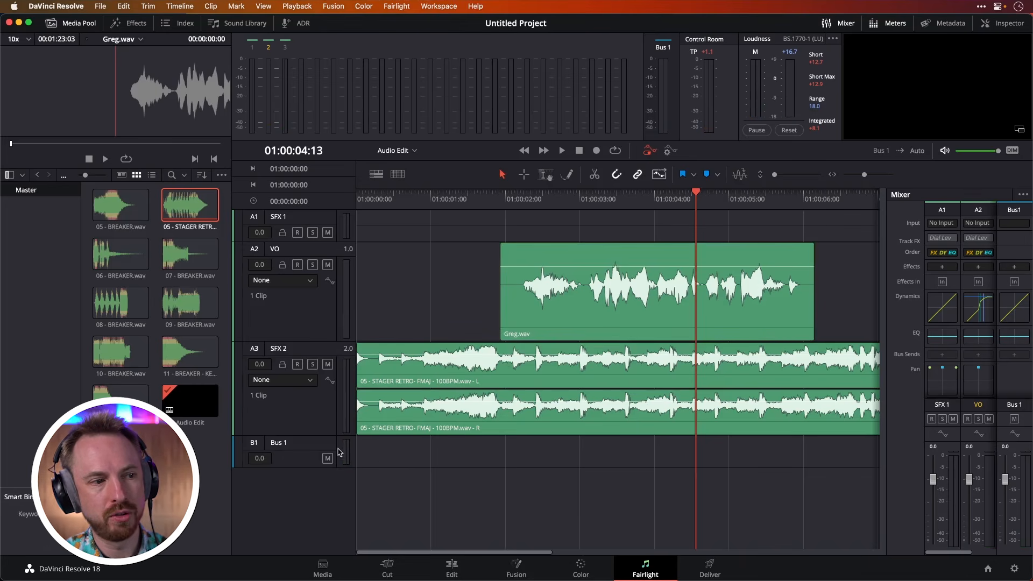
left_click(1007, 274)
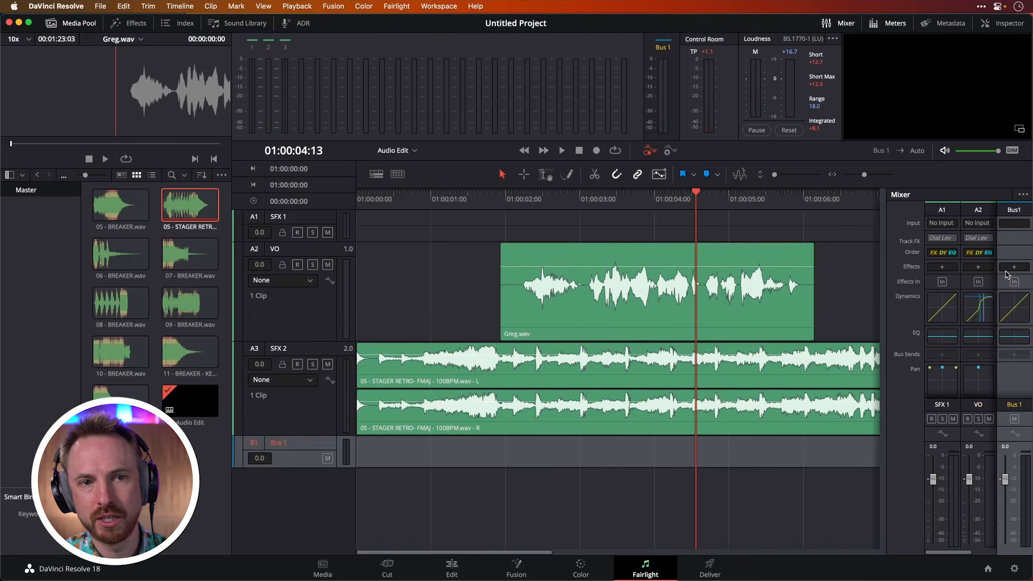
left_click(1009, 271)
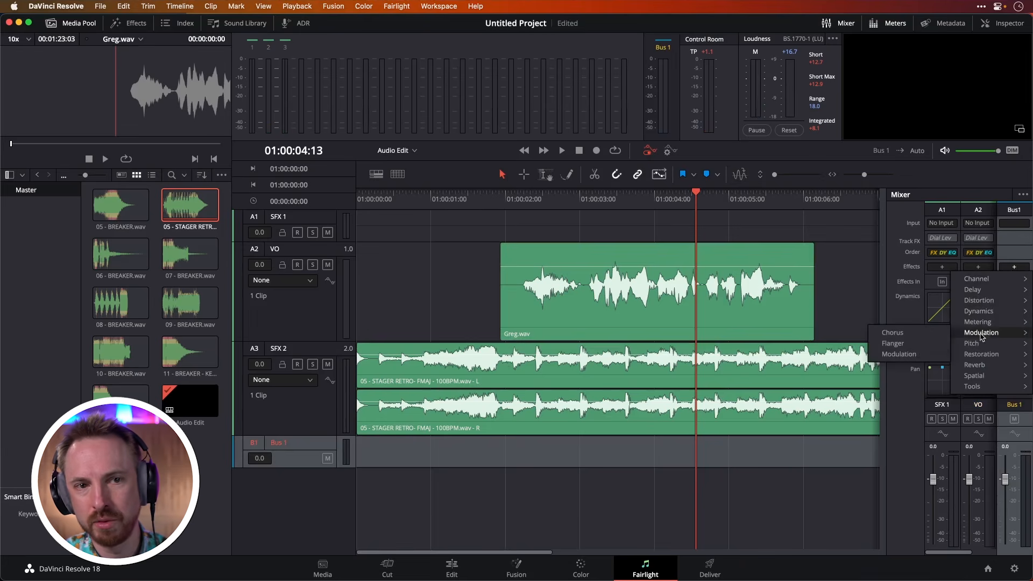
mouse_move(988, 293)
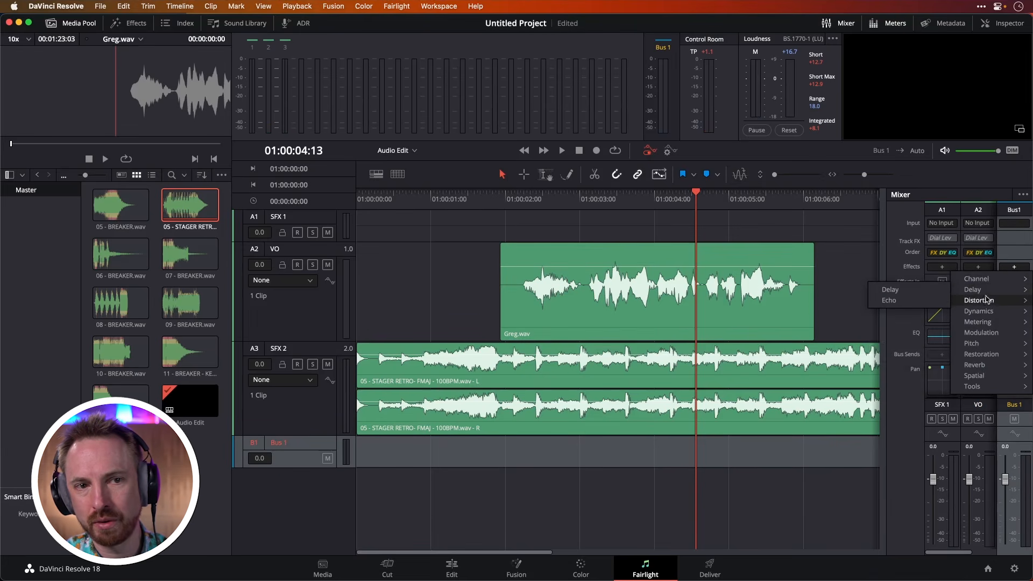
mouse_move(988, 322)
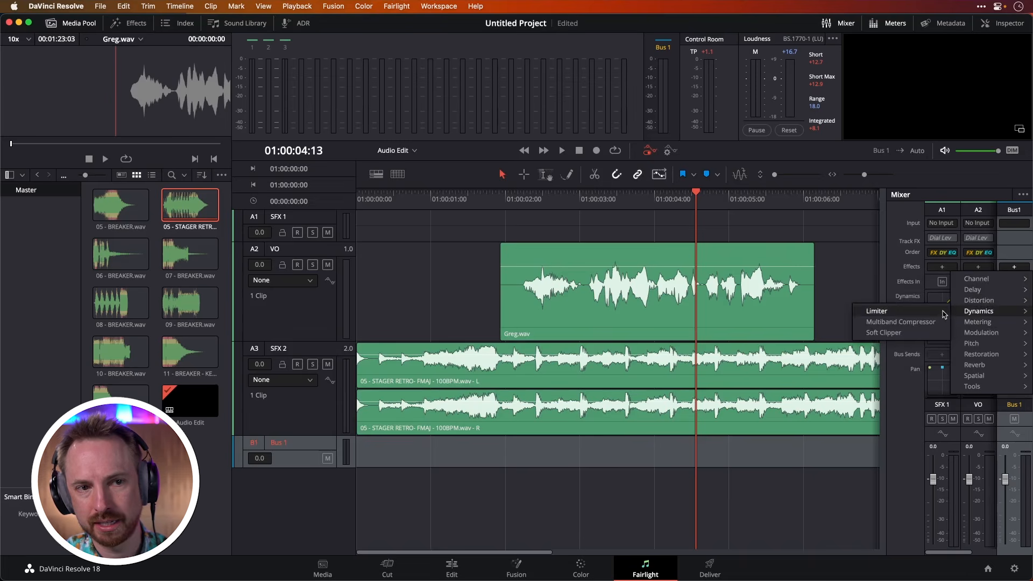
left_click(923, 312)
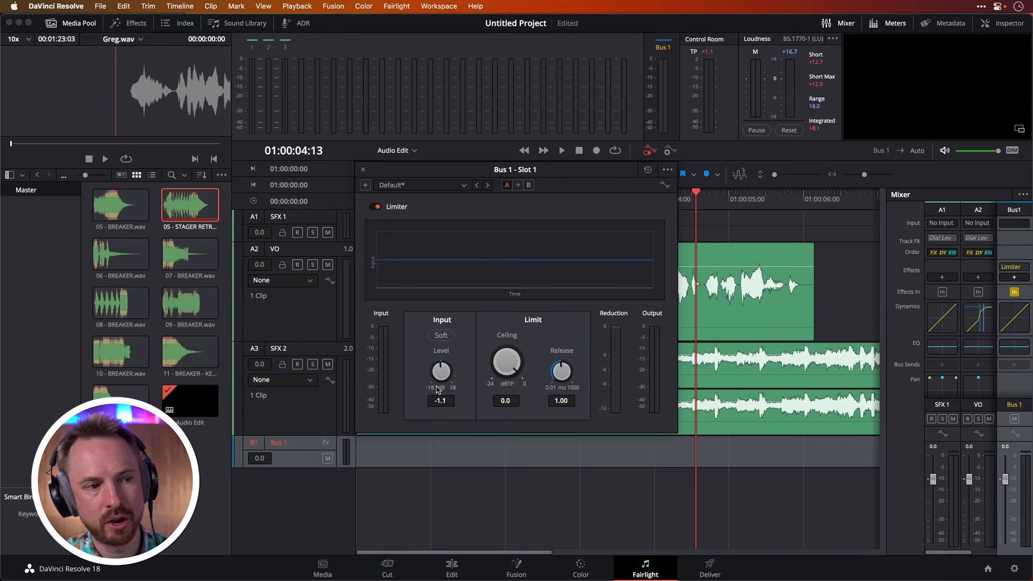
key("space")
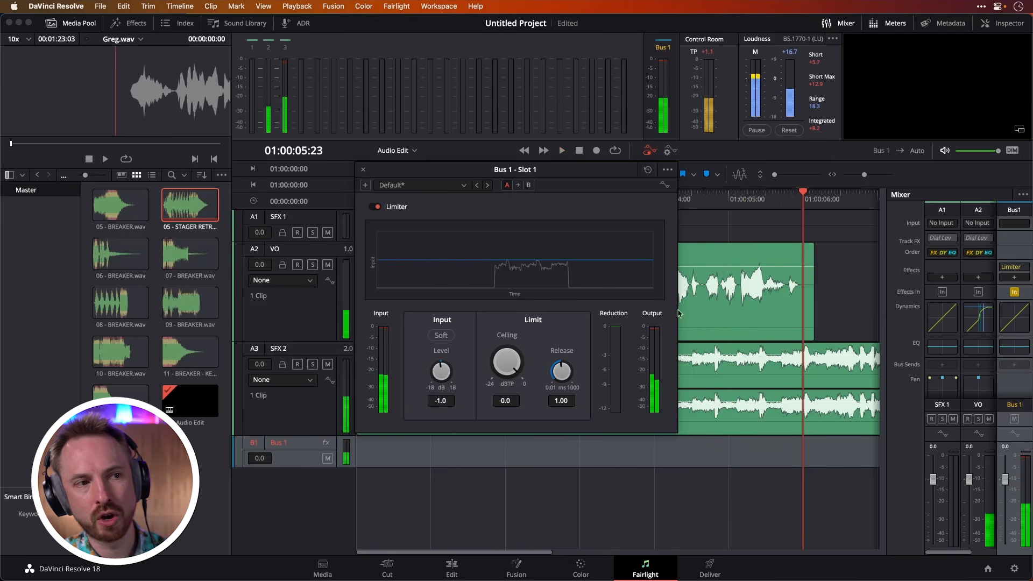
left_click(363, 170)
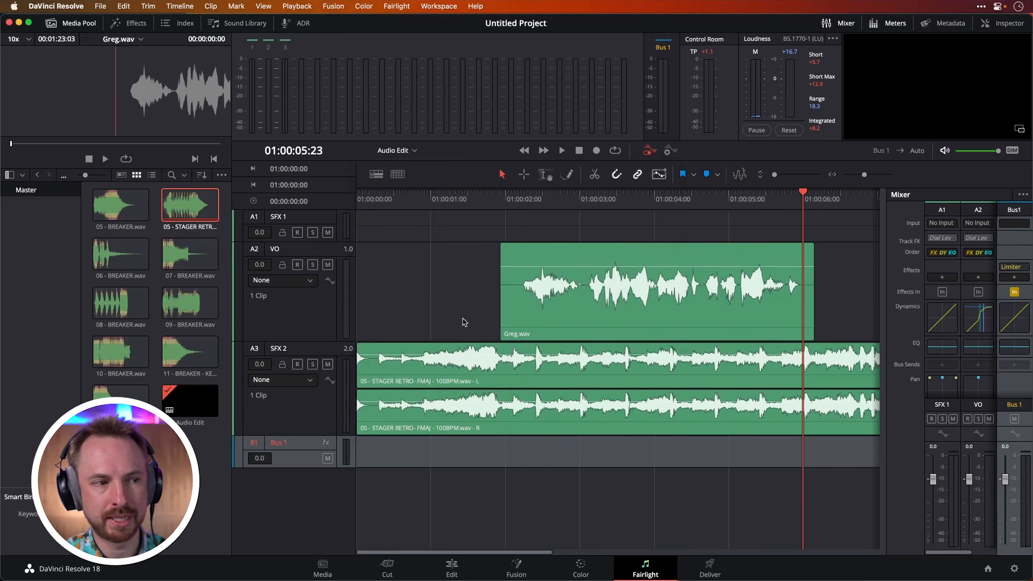
Raise the make-up gain in the VO track's dynamics to about 13.1 and play it against the music.
left_click(636, 302)
left_click(516, 200)
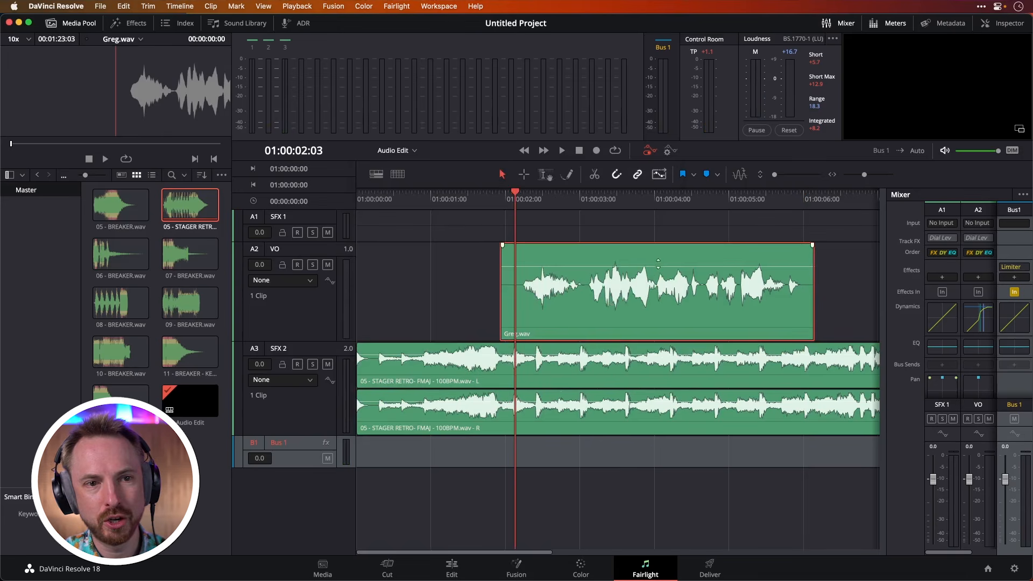
double_click(972, 321)
left_click_drag(816, 221, 817, 198)
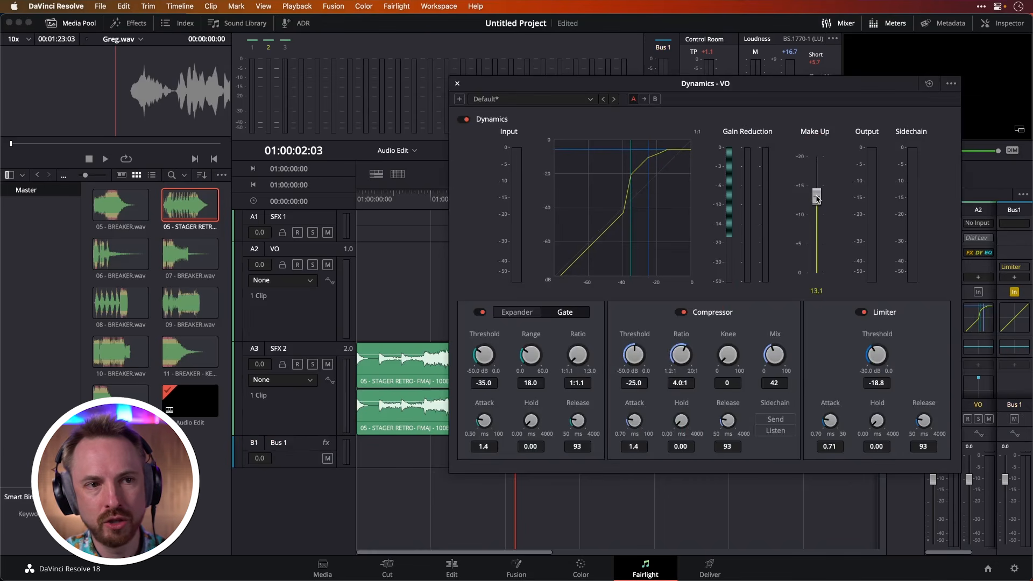
left_click(438, 202)
key("space")
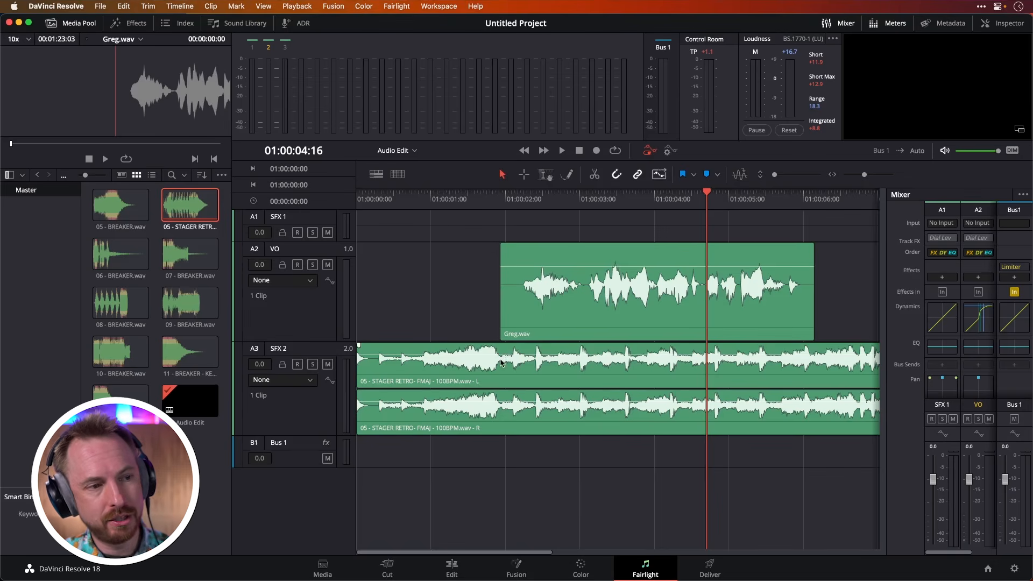
Keyframe the music clip's volume down to about -6.8 where the voice-over begins, and play the mix from the timeline start.
left_click(505, 353)
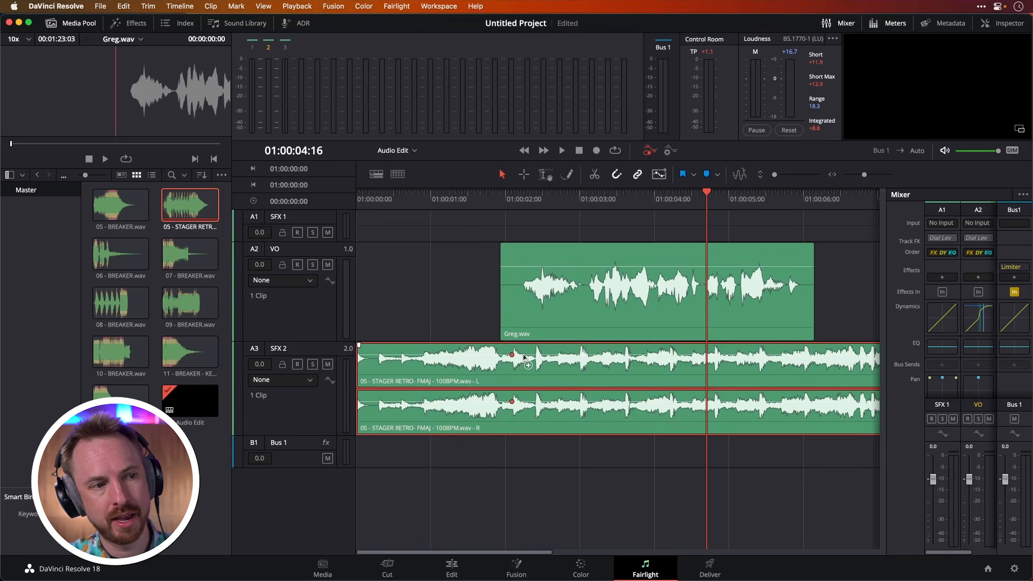
left_click_drag(524, 354, 524, 357)
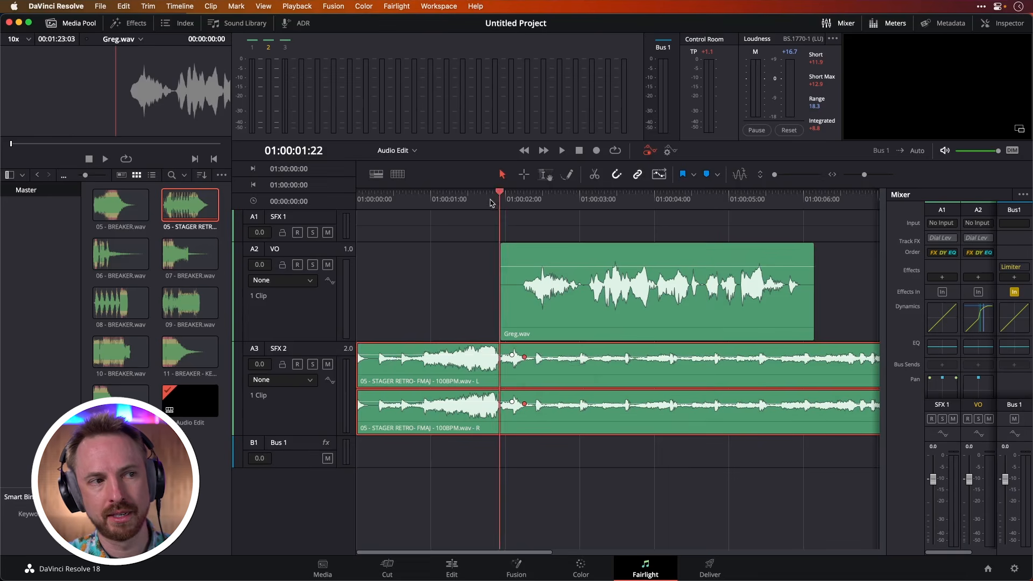
key("Home")
key("space")
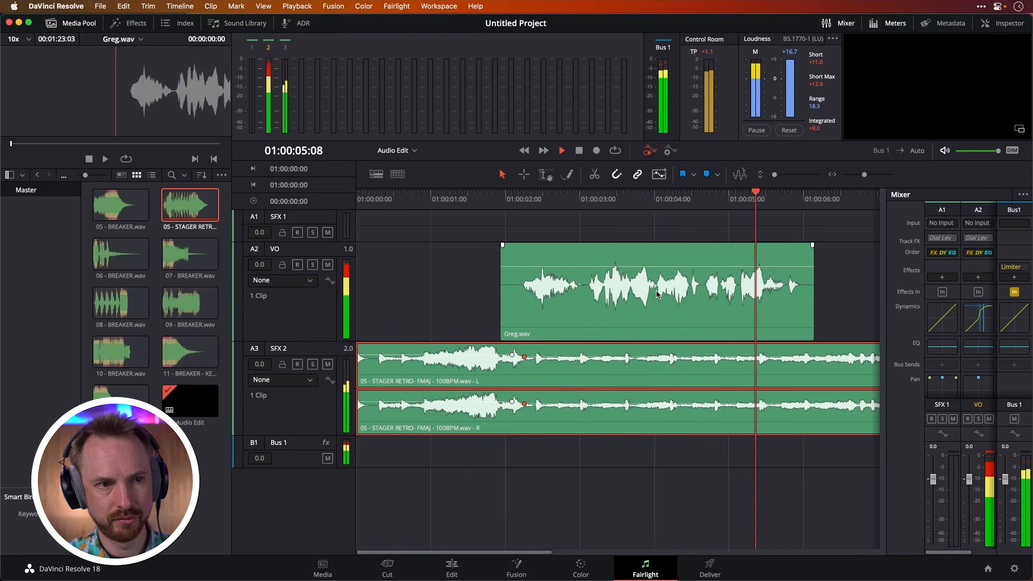
key("space")
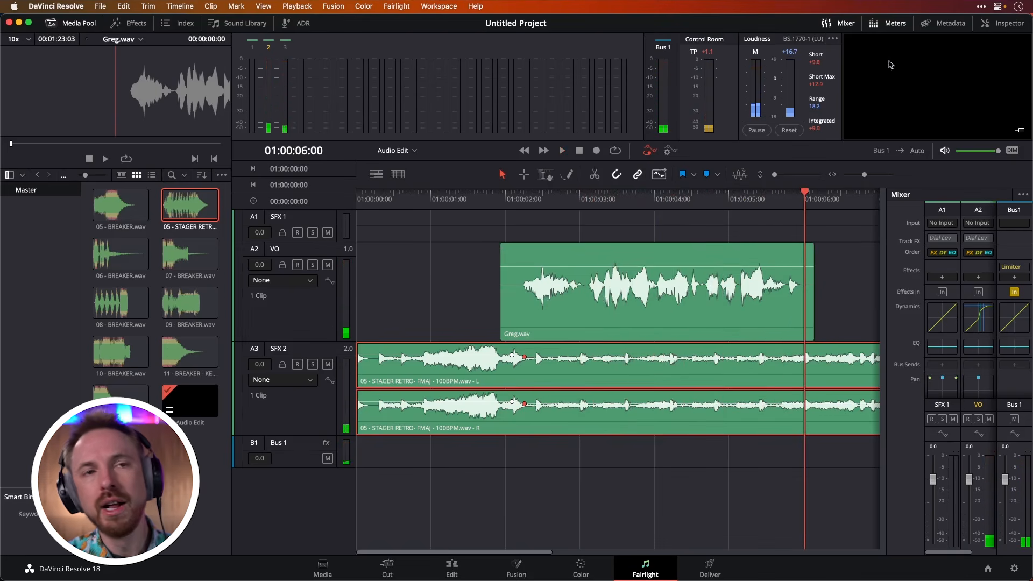
Show the clip inspector, raise the Greg.wav voice-over clip's volume to 4.20 and play it against the music.
left_click(991, 25)
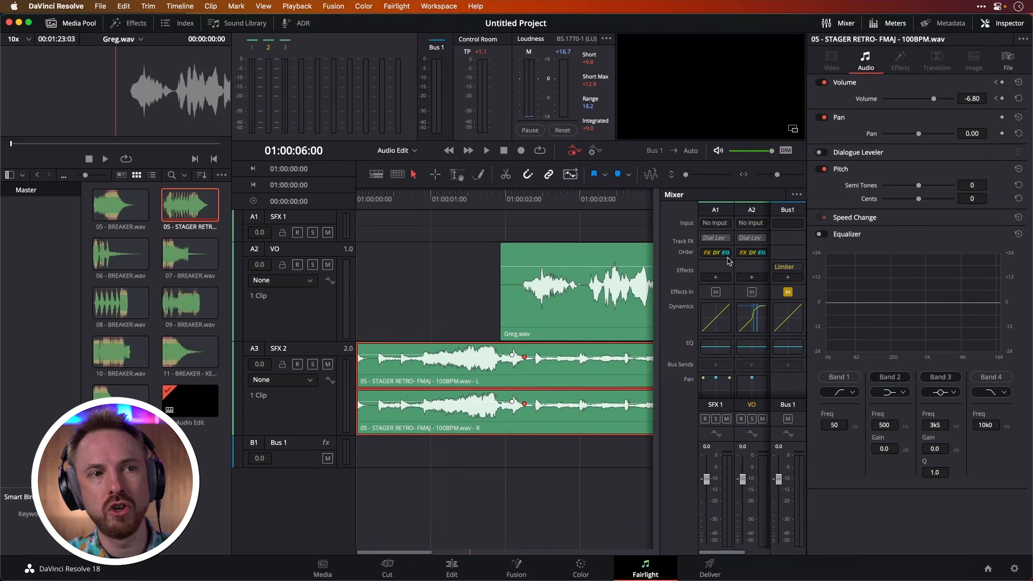
left_click(588, 304)
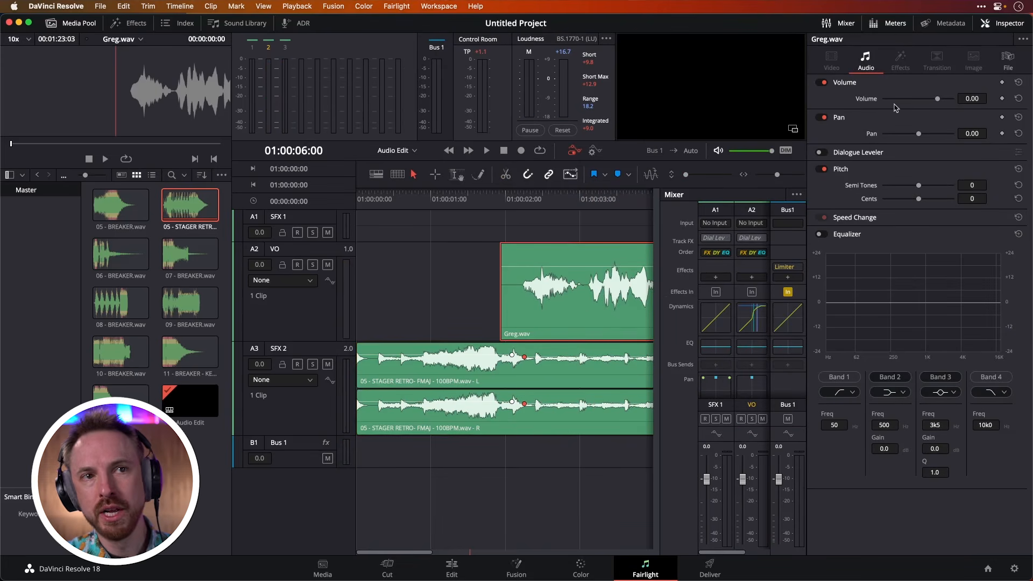
left_click(479, 284)
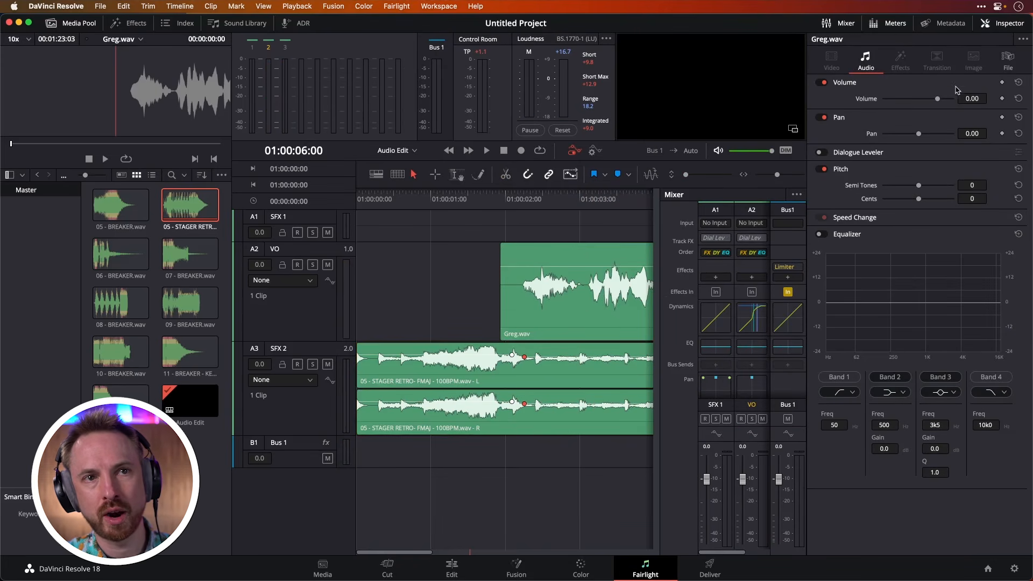
left_click_drag(936, 100, 939, 99)
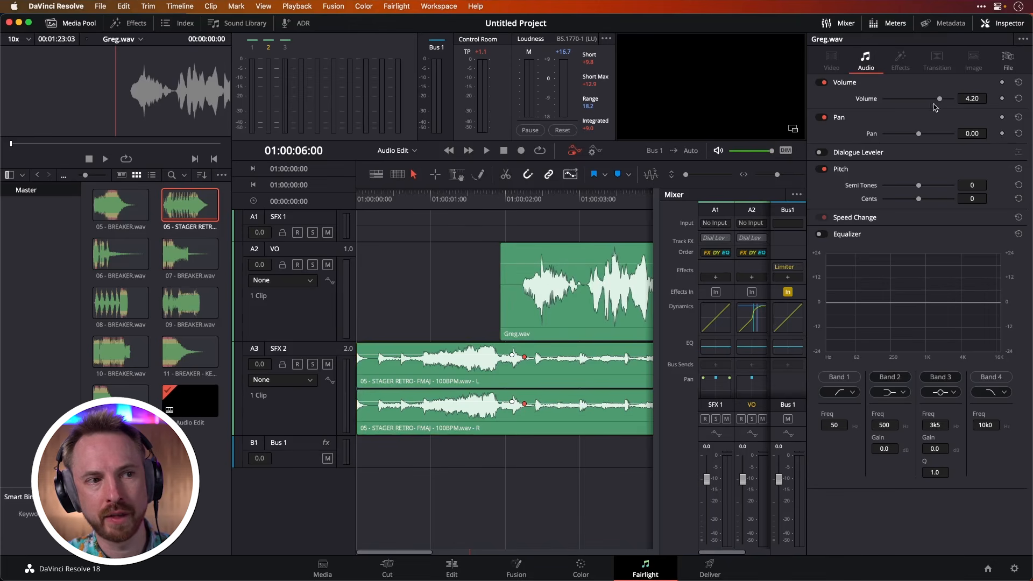
left_click(468, 200)
key("space")
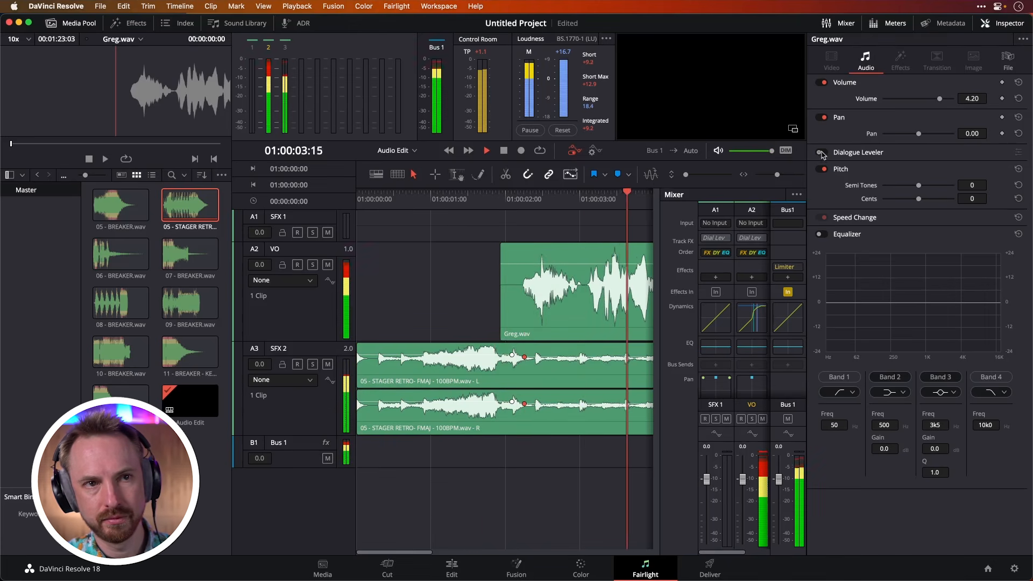
key("space")
left_click_drag(462, 552, 406, 559)
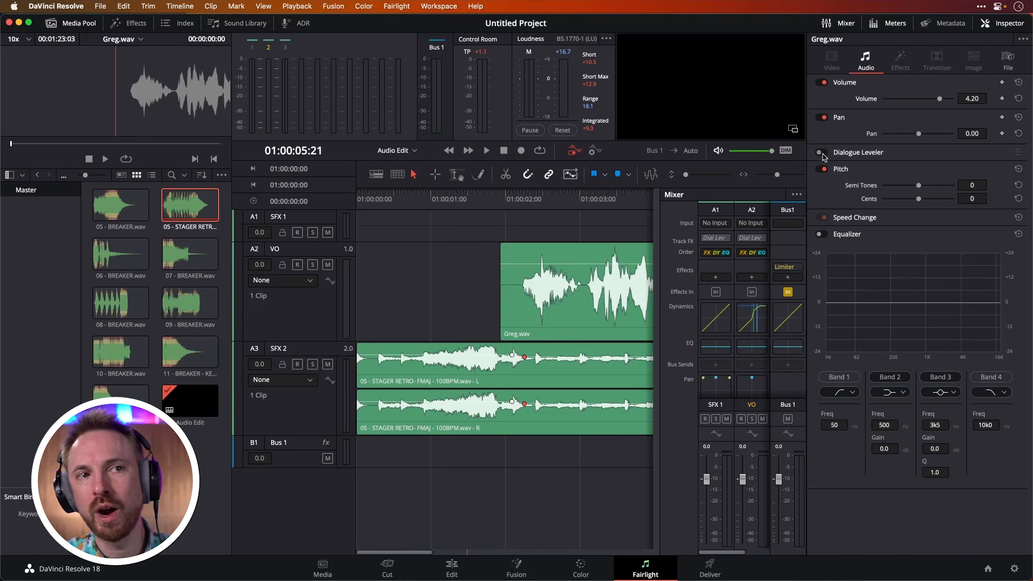
Enable the Dialogue Leveler on the voice-over clip, keeping the mode Optimize for most sources.
left_click(822, 153)
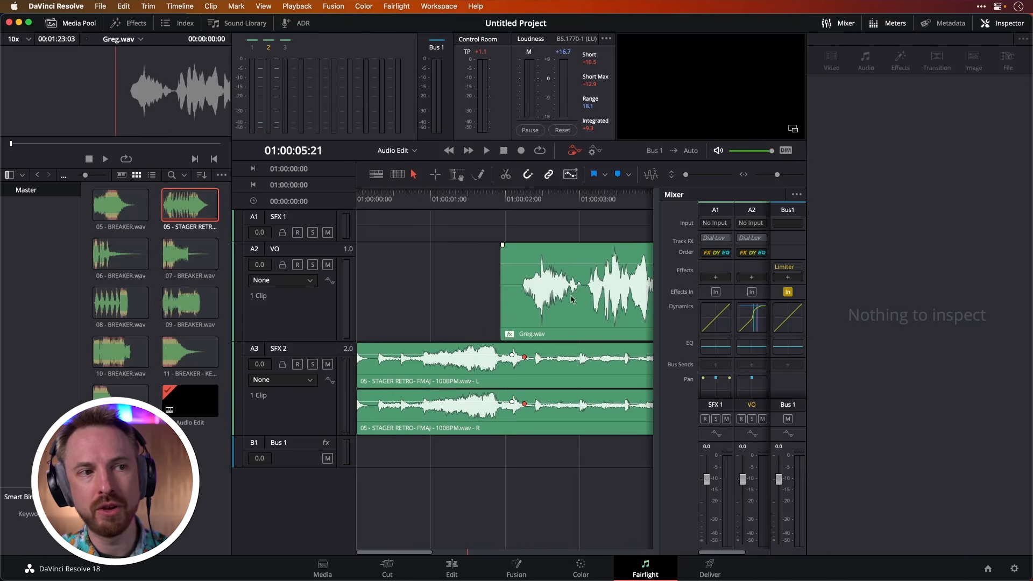
left_click(581, 249)
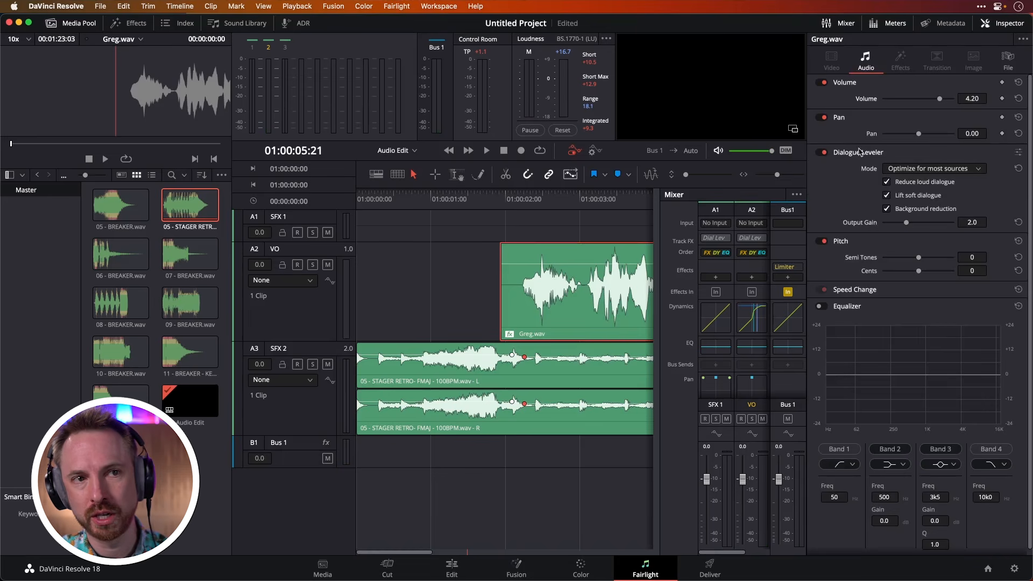
left_click(930, 170)
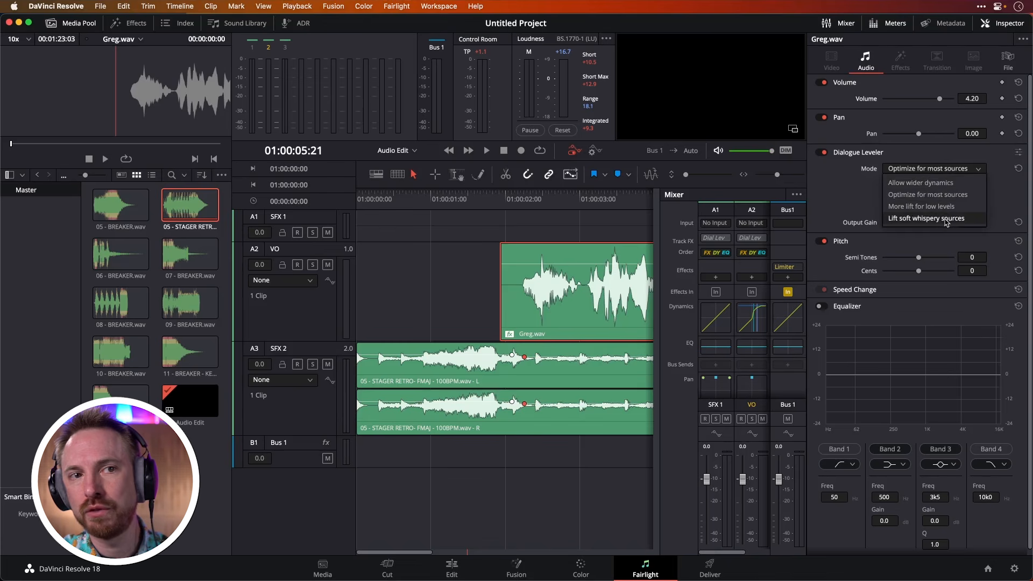
left_click(958, 176)
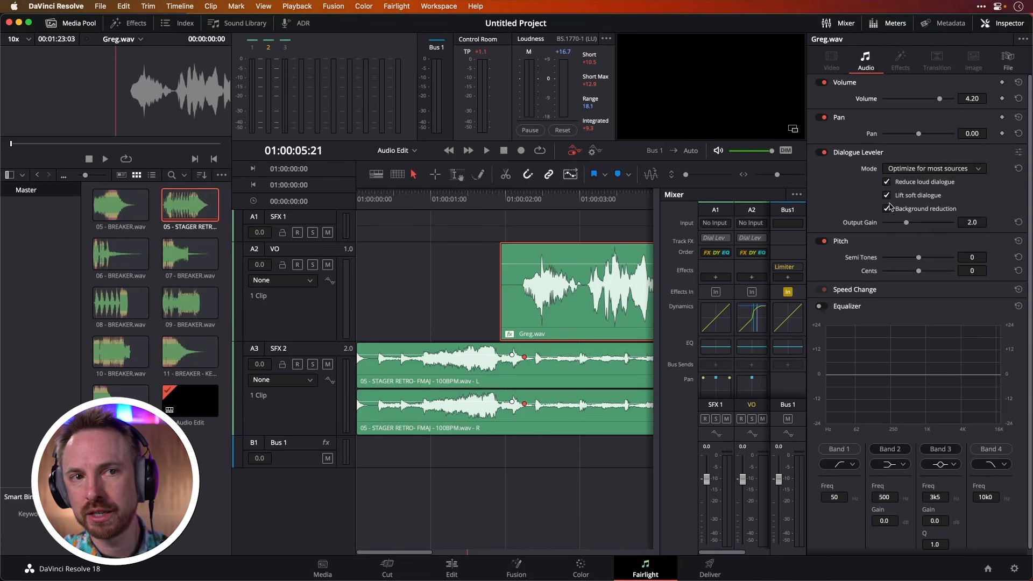
Raise the Dialogue Leveler's output gain to 4.8 during playback and replay the voice-over.
left_click(480, 208)
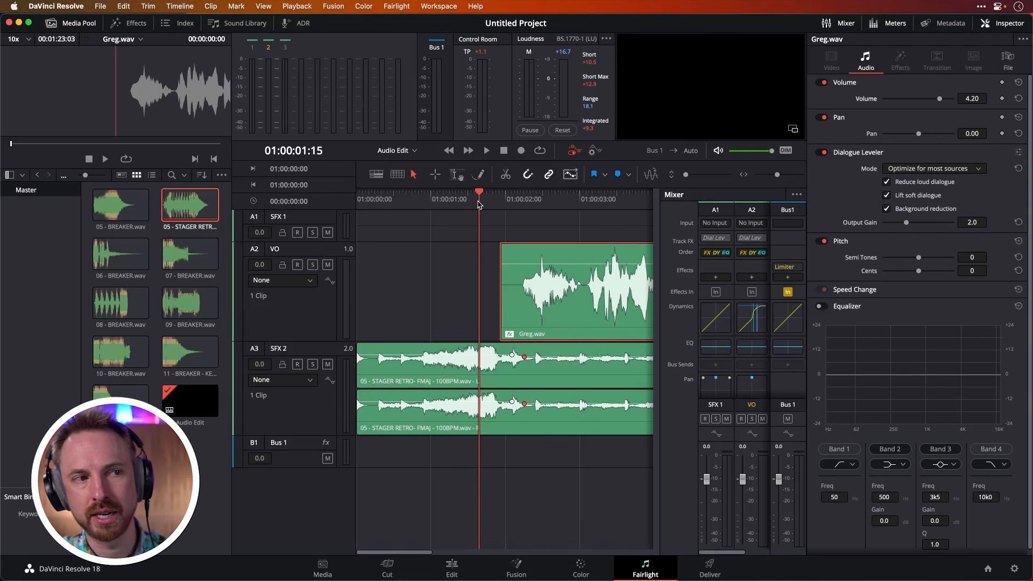
key("space")
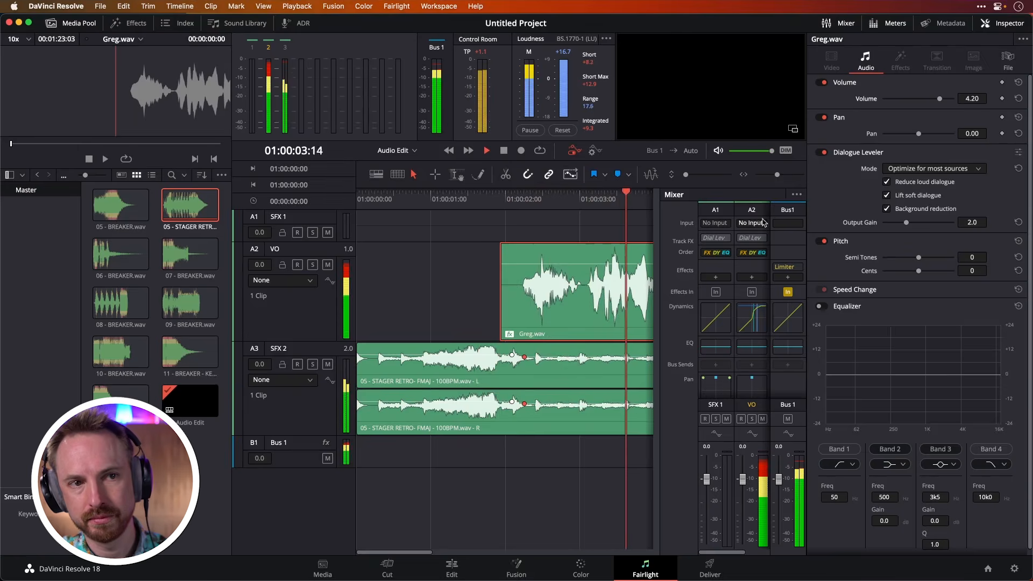
left_click_drag(906, 222, 939, 222)
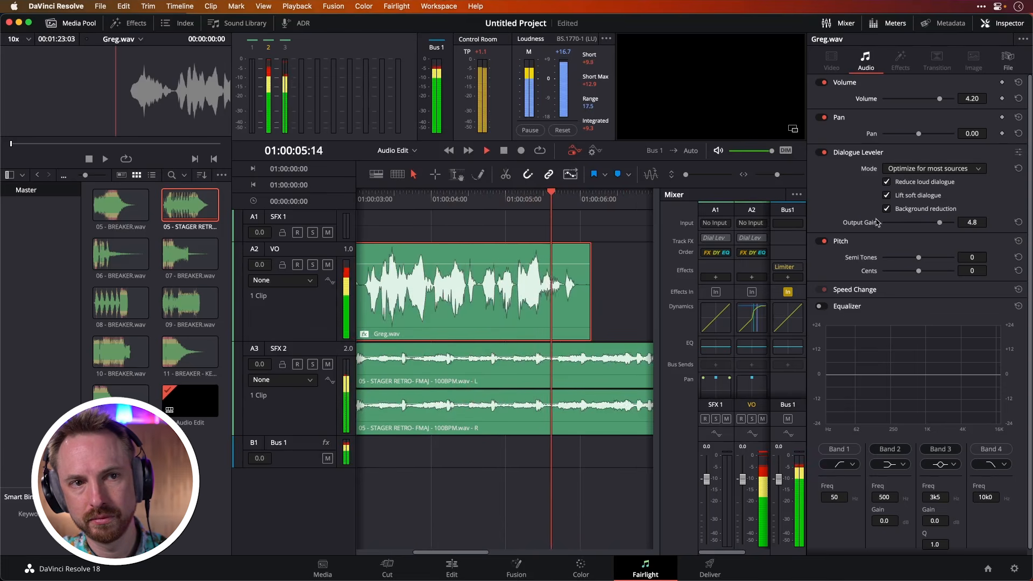
key("space")
left_click_drag(484, 205, 351, 221)
key("space")
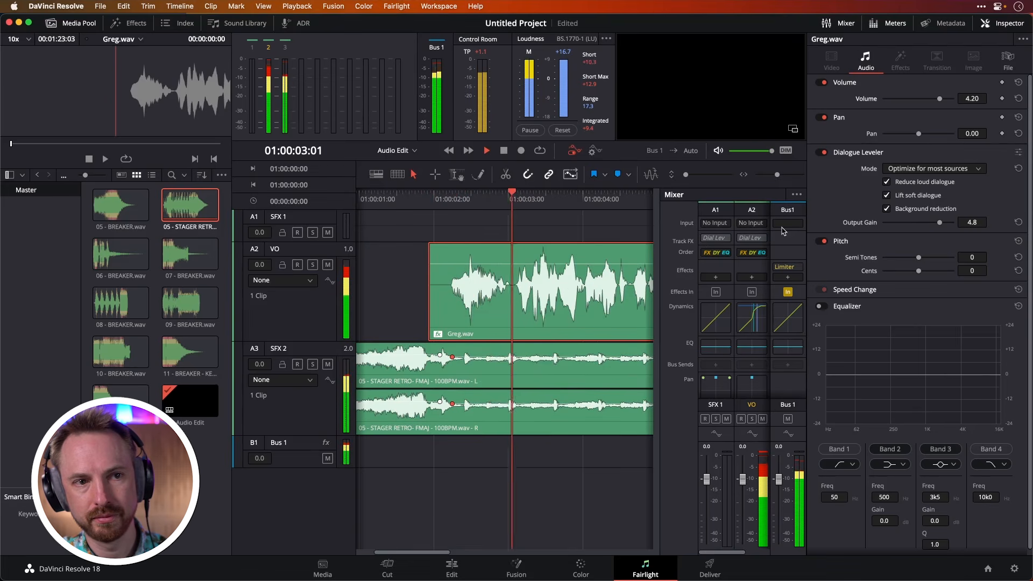
mouse_move(918, 257)
left_mouse_down()
mouse_move(936, 260)
mouse_move(918, 262)
left_mouse_up()
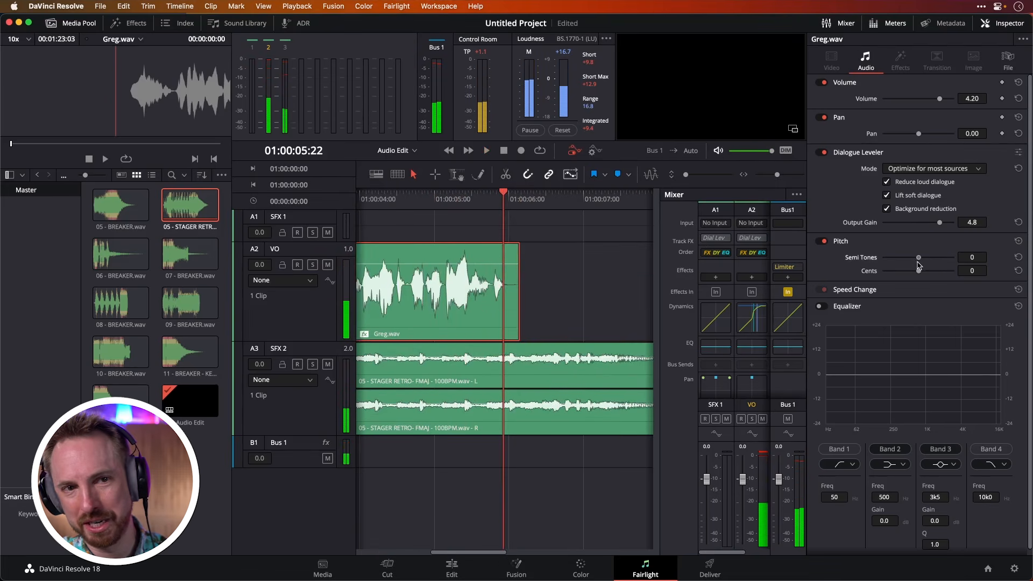
Enable the voice-over clip's equalizer and turn on Band 1 as a low cut at about 143 Hz while listening.
left_click(820, 306)
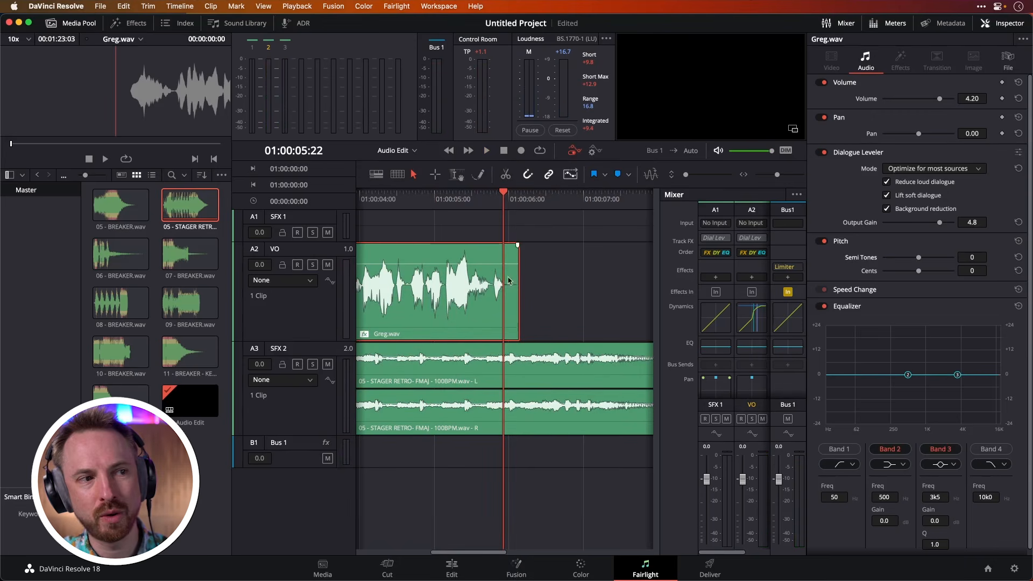
left_click_drag(503, 191, 468, 216)
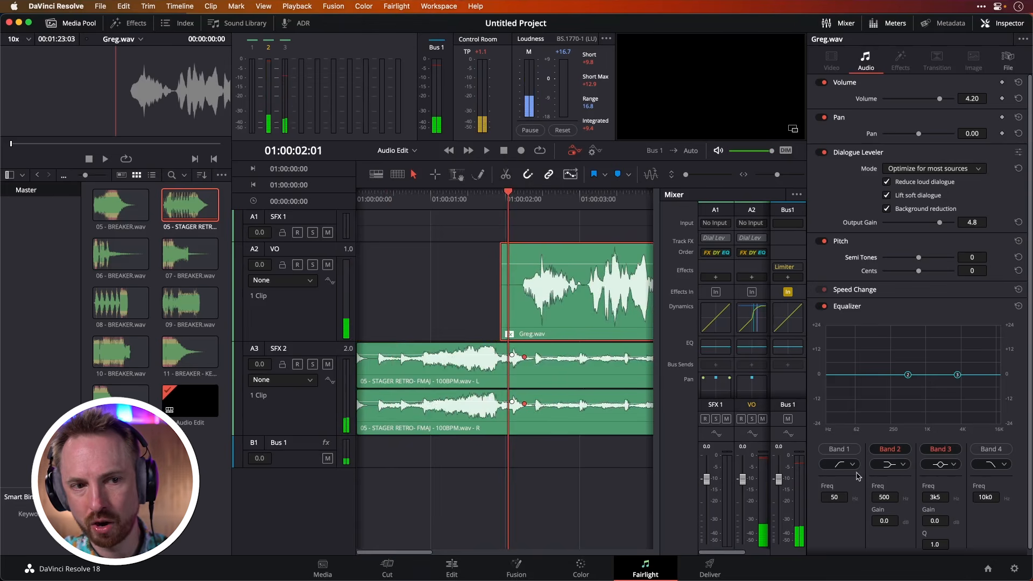
left_click(838, 450)
left_click_drag(850, 376, 870, 373)
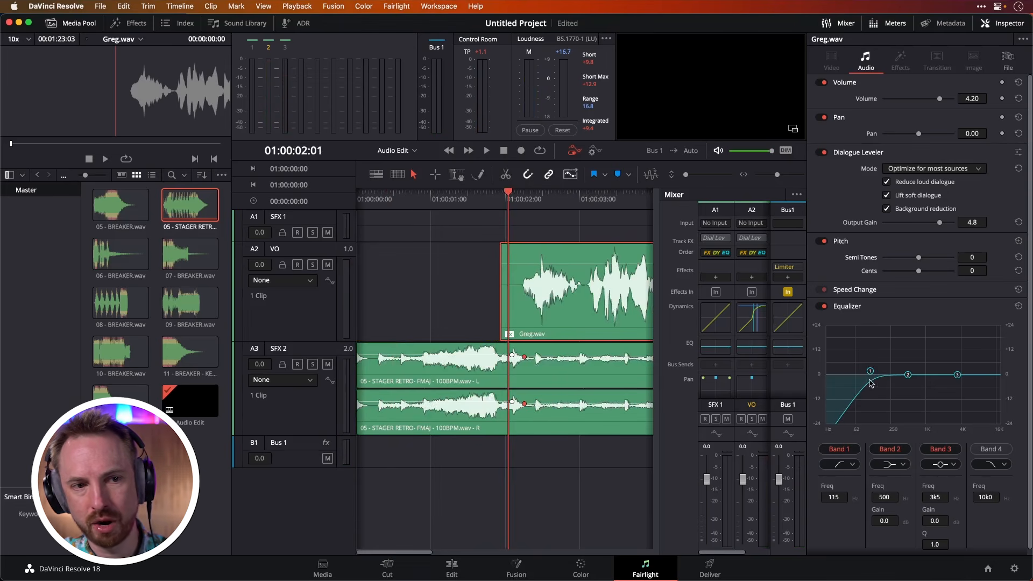
key("space")
left_click_drag(870, 371, 875, 370)
key("space")
Boost Band 3 to about +10.5 at 5k9 and turn on Band 4 at 19k0 while playing the voice-over.
left_click_drag(546, 207, 475, 212)
left_click_drag(958, 376, 969, 356)
key("space")
left_click(991, 450)
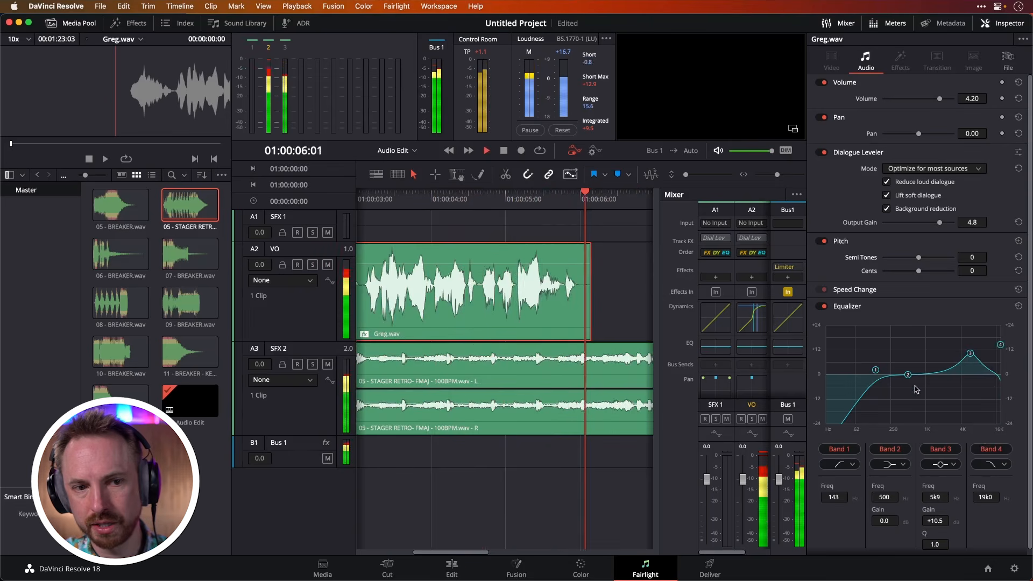
Boost Band 2 to about +5.0 at 643 Hz and play the mix from the timeline start.
left_click_drag(908, 375, 914, 367)
key("space")
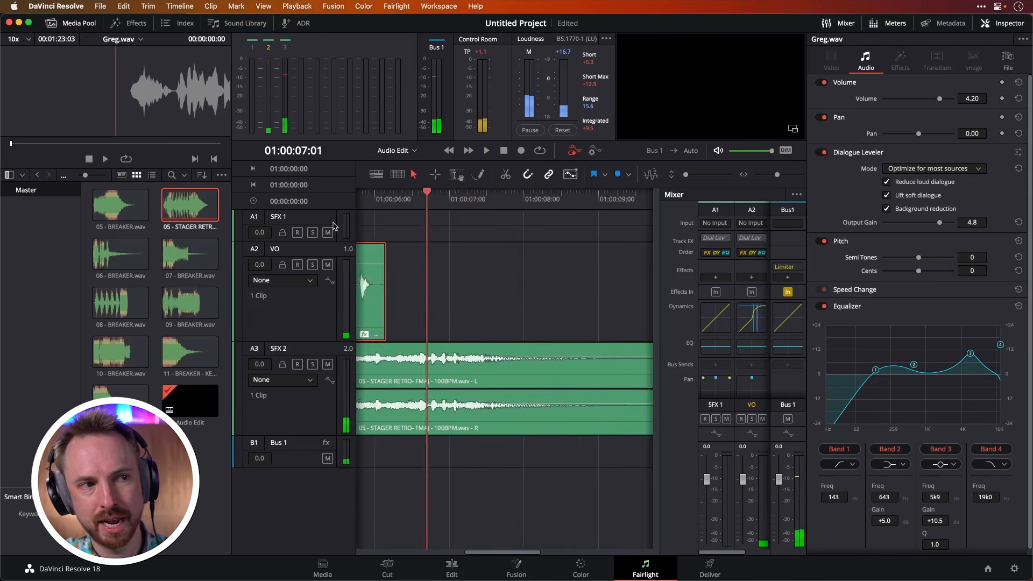
key("Home")
key("space")
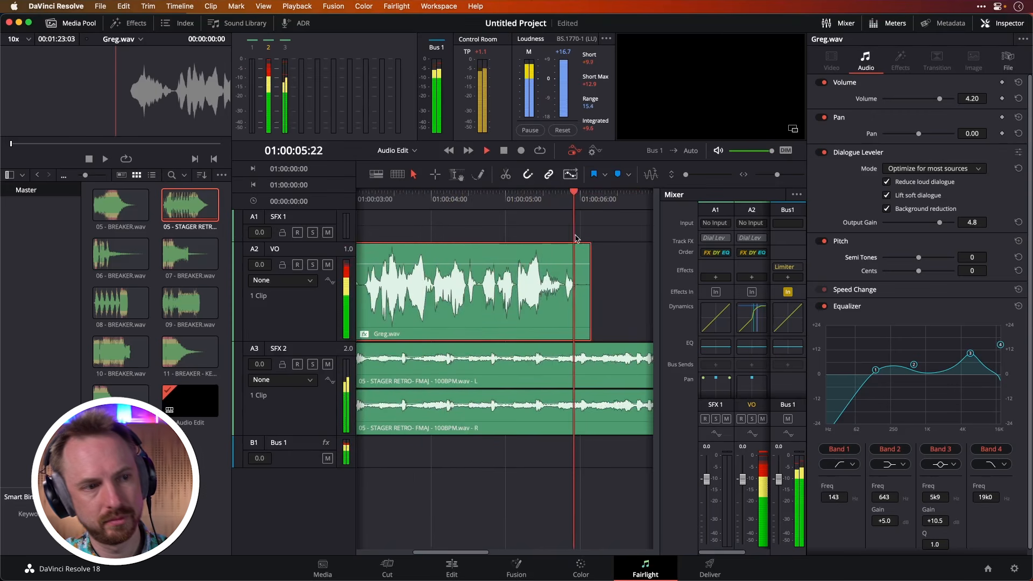
key("space")
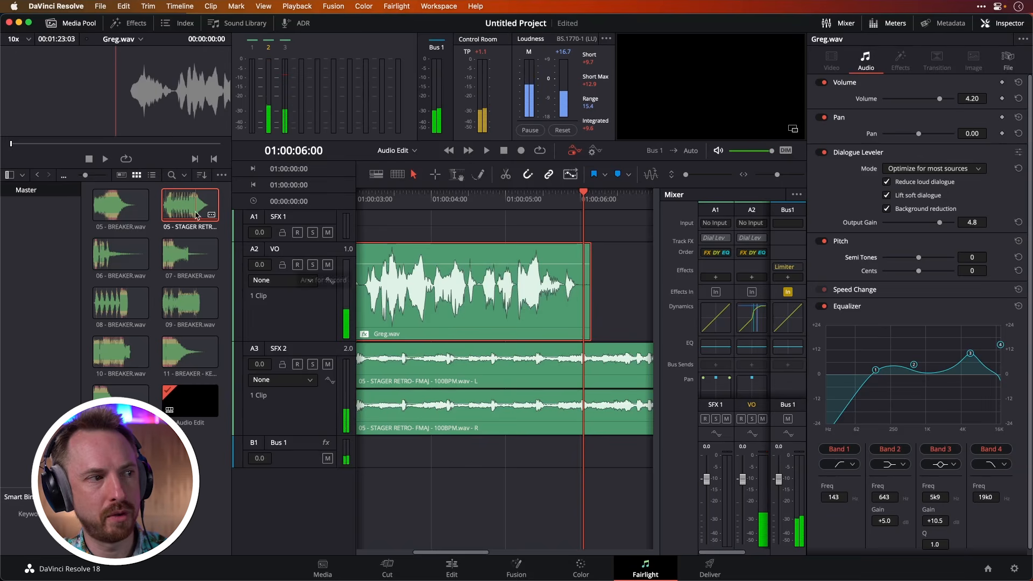
Add 06 - BREAKER.wav to the SFX 1 track near the end of the voice-over, enlarge the track and play the section.
left_click_drag(100, 263, 587, 232)
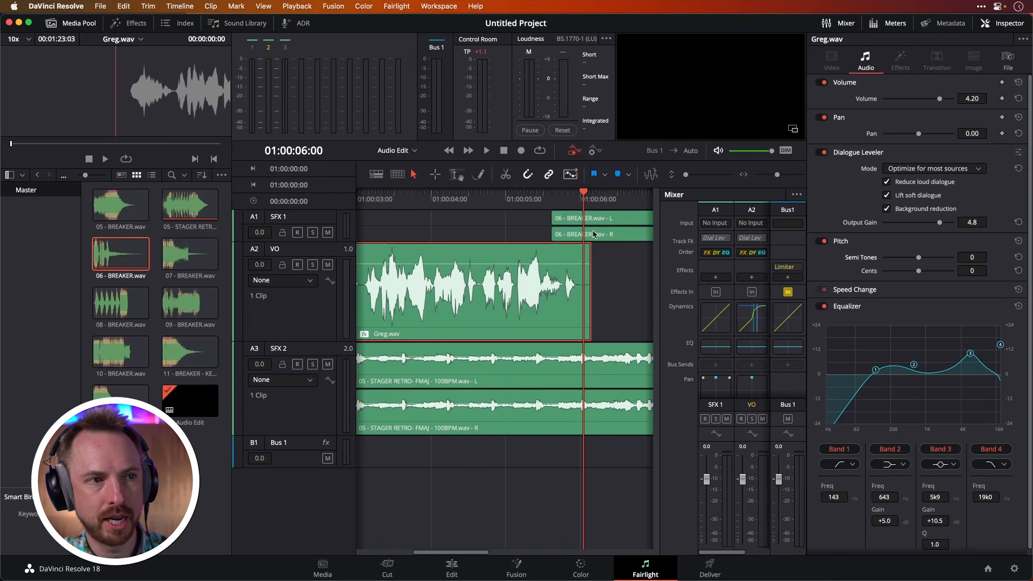
left_click(527, 218)
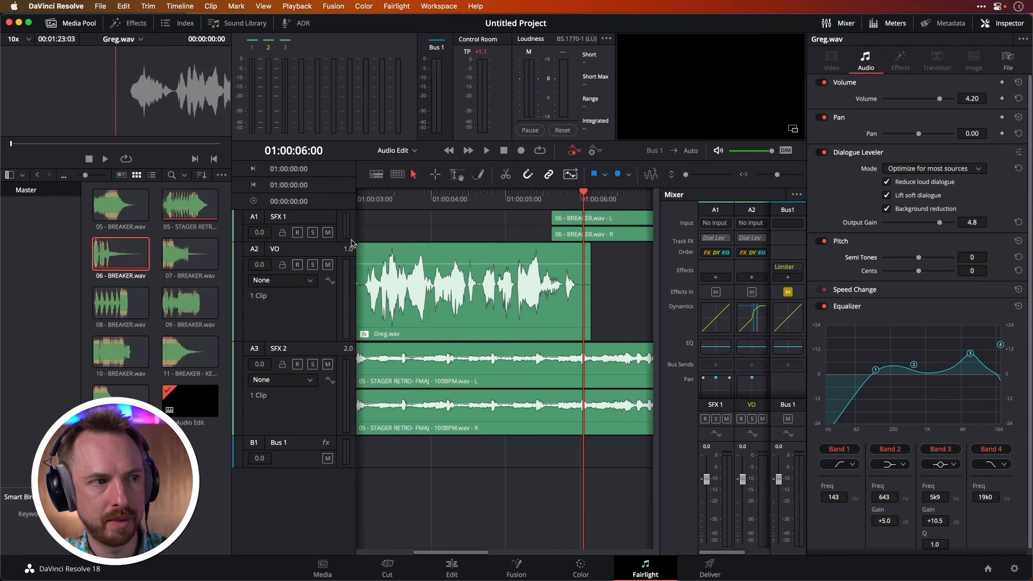
left_click_drag(349, 243, 358, 299)
left_click(460, 200)
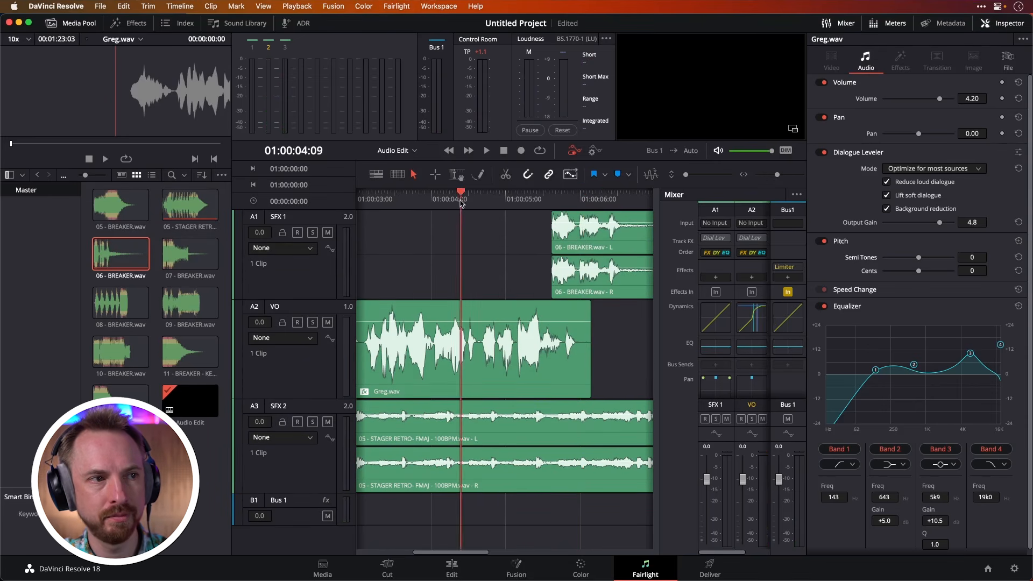
key("space")
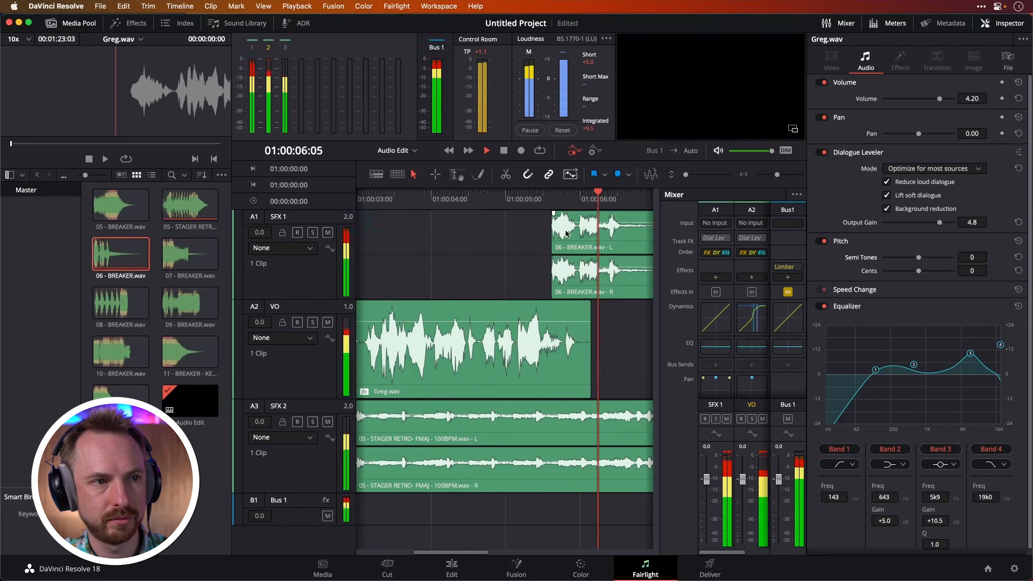
key("space")
Trim the breaker clip down to its last hit at volume 1.80 and move it to start at about 01:00:05:09.
left_click_drag(421, 200, 621, 219)
left_click_drag(632, 217, 569, 241)
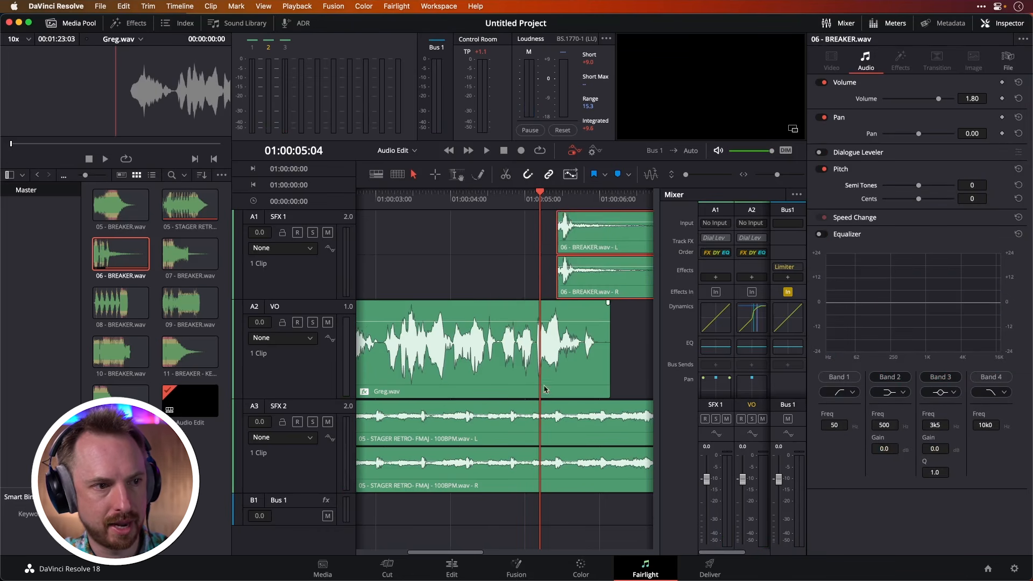
Split the music clip at 01:00:05:09, delete the part after the cut and play the ending.
left_click(557, 429)
left_click_drag(557, 201, 555, 201)
left_click(505, 174)
key("Delete")
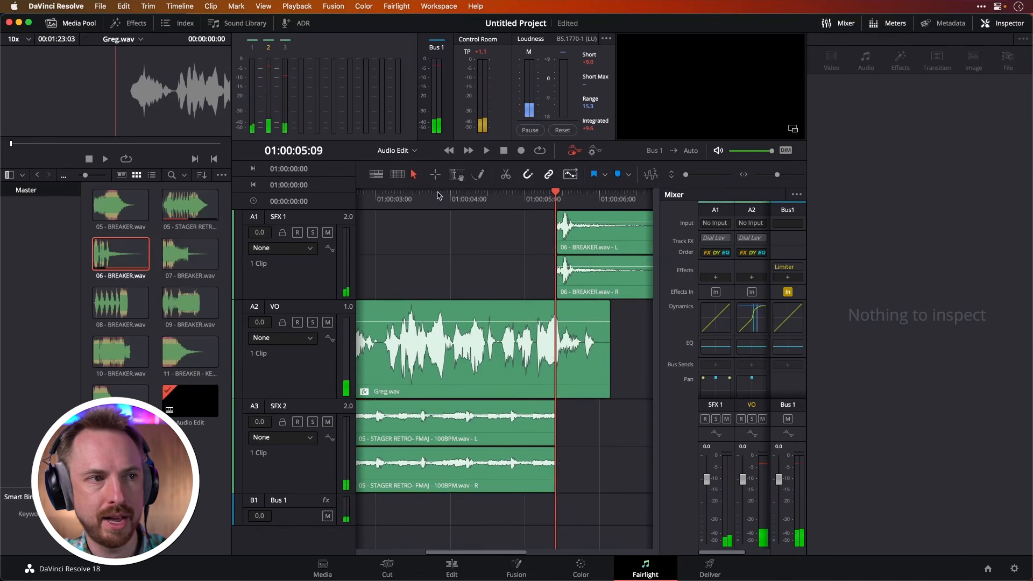
left_click(439, 196)
key("space")
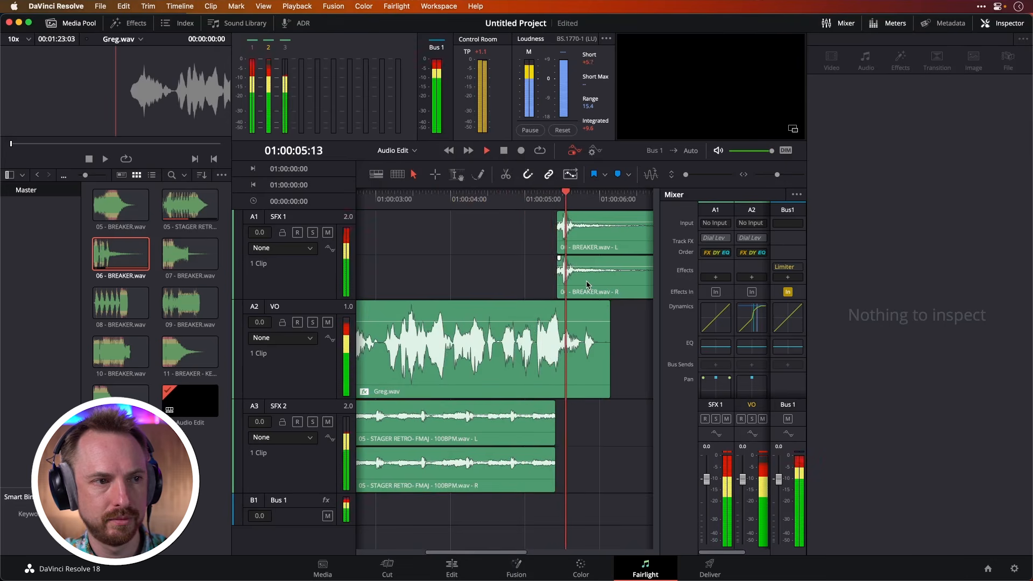
key("space")
left_click(544, 196)
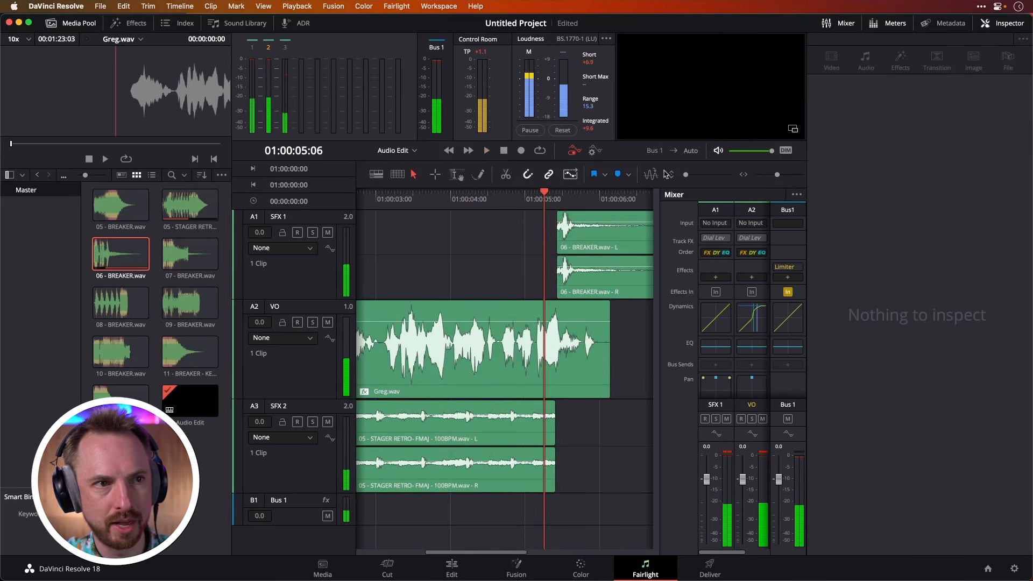
Hide the clip inspector and shift the breaker clip earlier so it overlaps the end of the music.
left_click(994, 29)
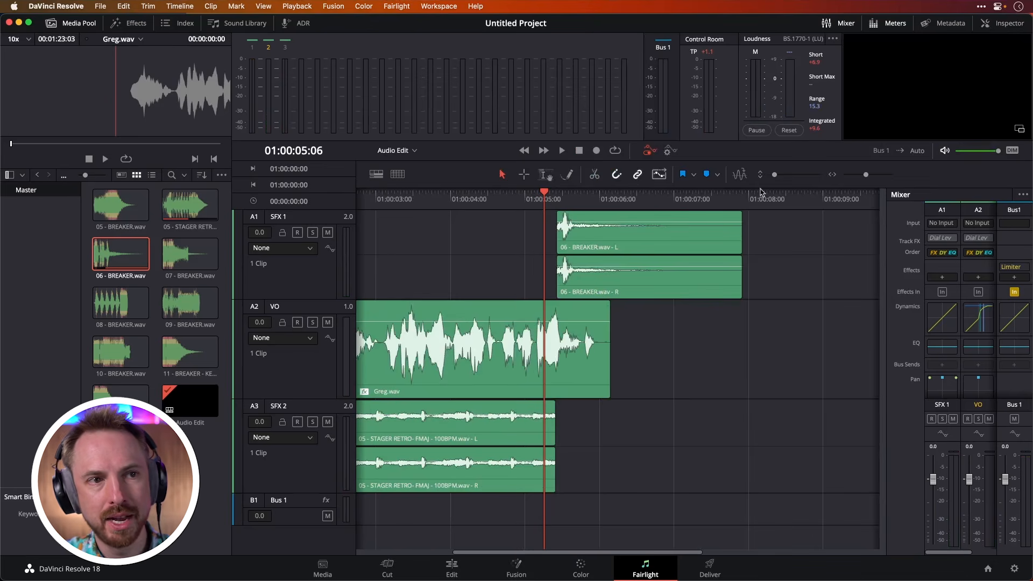
left_click_drag(862, 171, 870, 174)
left_click_drag(785, 256, 724, 256)
left_click(697, 209)
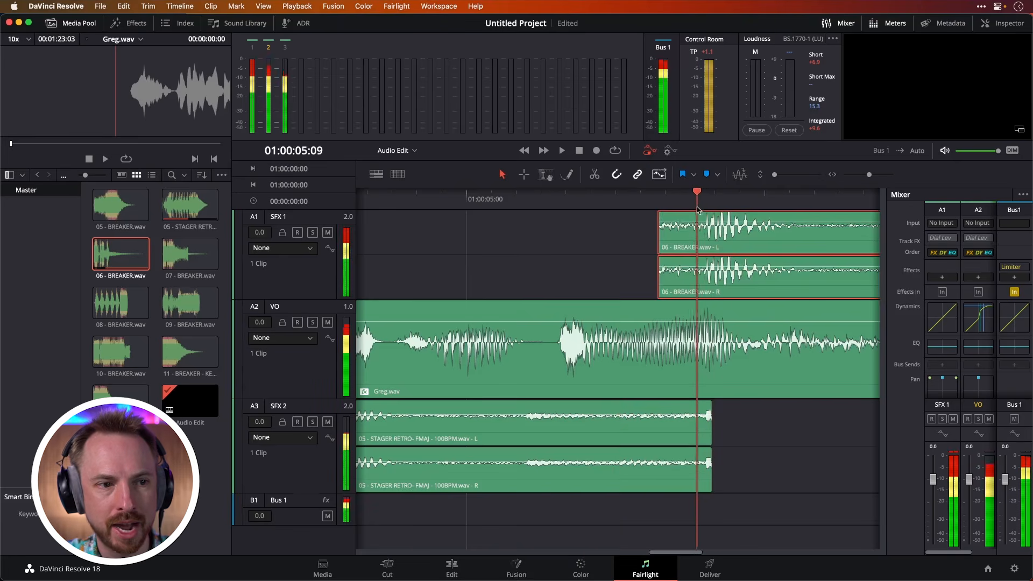
Toggle the breaker clip off and on to check the music cut, leave it enabled and play the ending.
key("d")
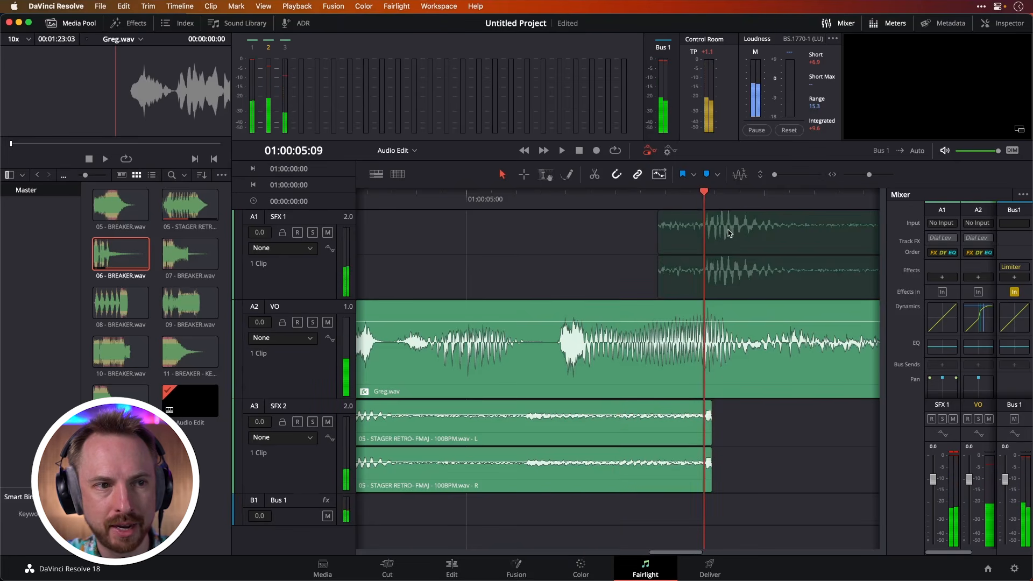
key("d")
key("d")
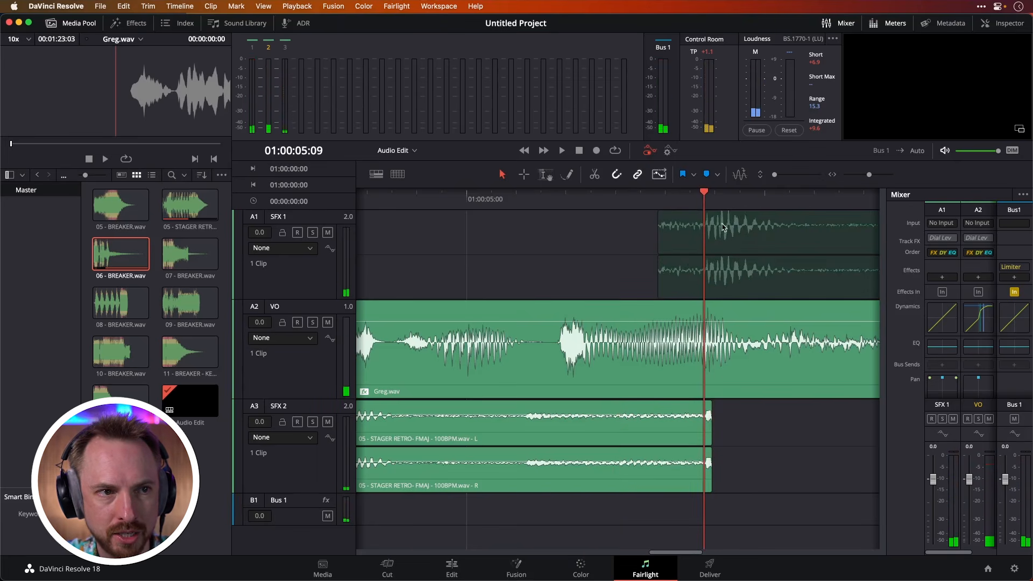
key("d")
left_click(459, 200)
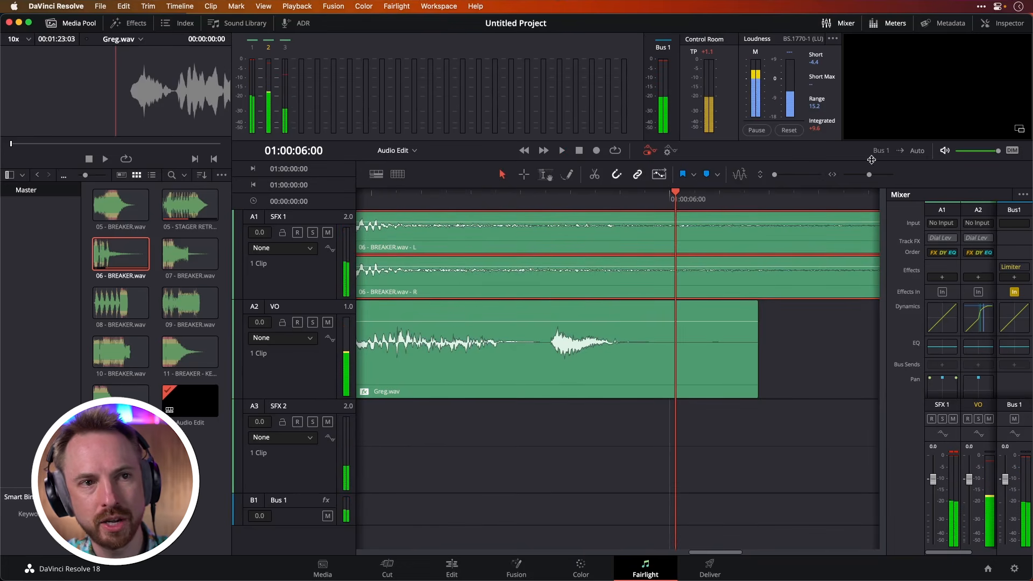
Play the mix from about 01:00:03 through the end of the voice-over to check the breaker ending.
left_click_drag(869, 175, 859, 176)
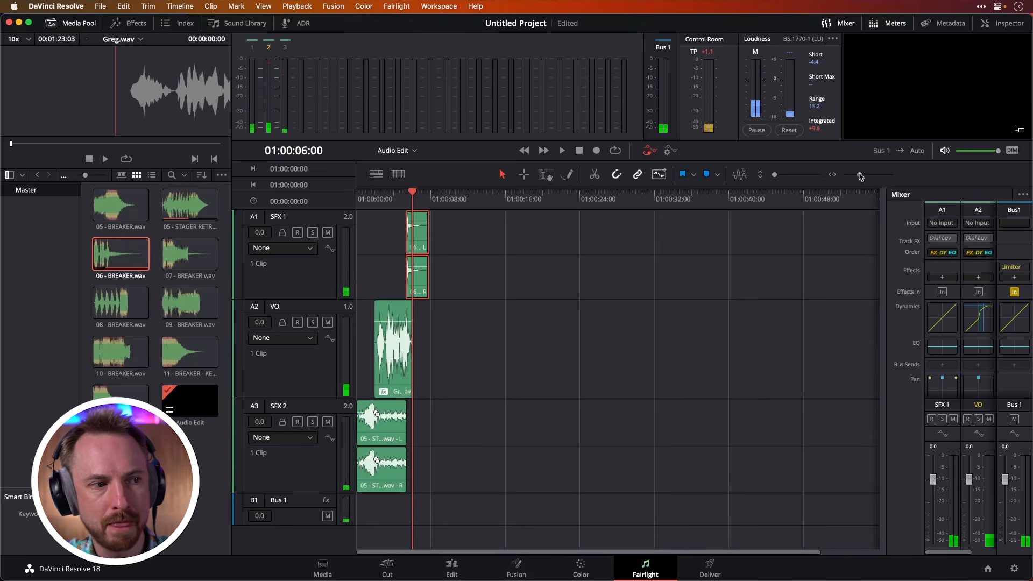
left_click(386, 200)
key("space")
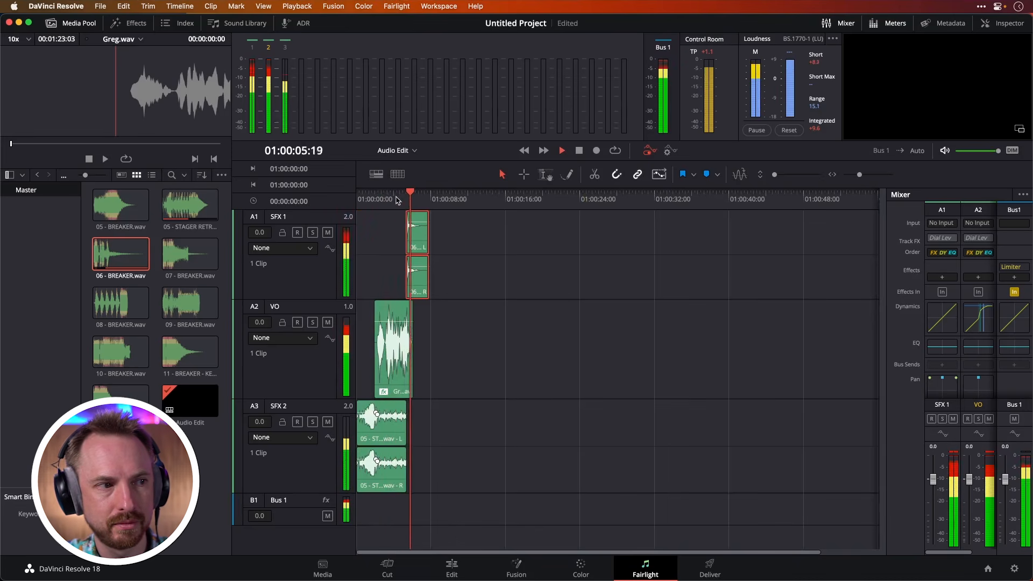
key("space")
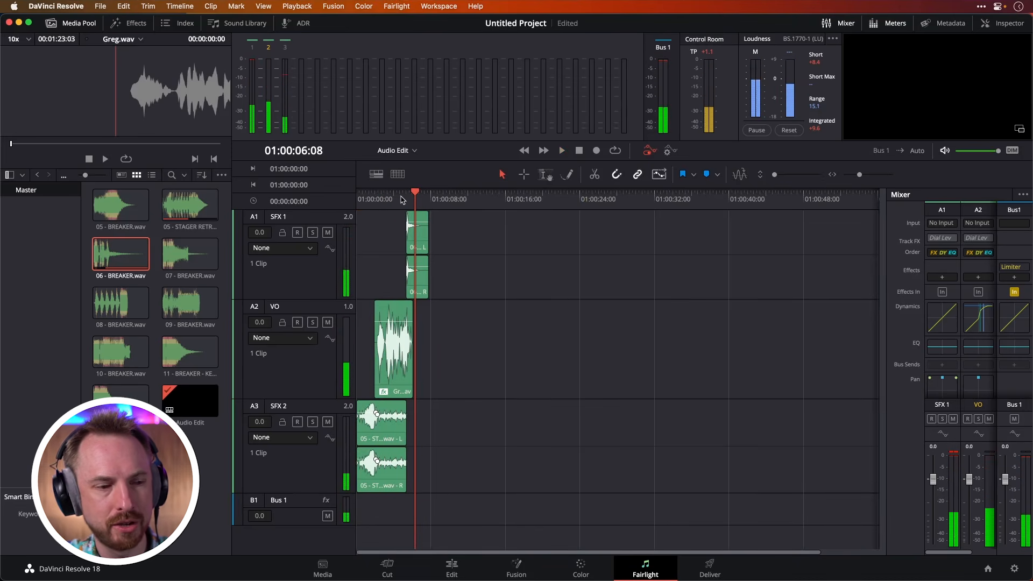
Lower the breaker clip's volume on SFX 1 and replay the ending to check its balance against the voice-over.
left_click_drag(859, 175, 865, 177)
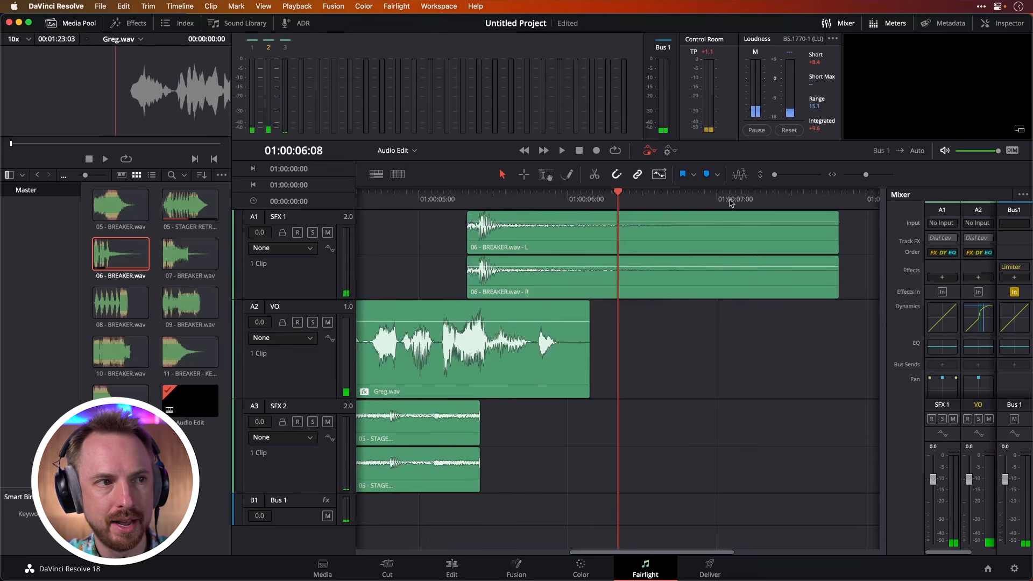
left_click_drag(521, 220, 520, 226)
left_click(398, 209)
key("space")
key("space")
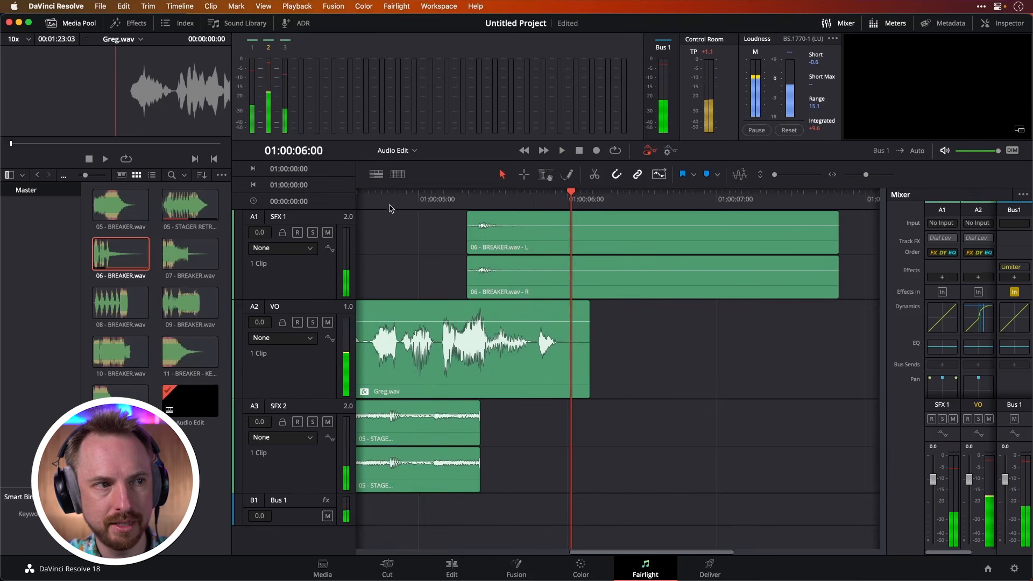
left_click(391, 204)
key("space")
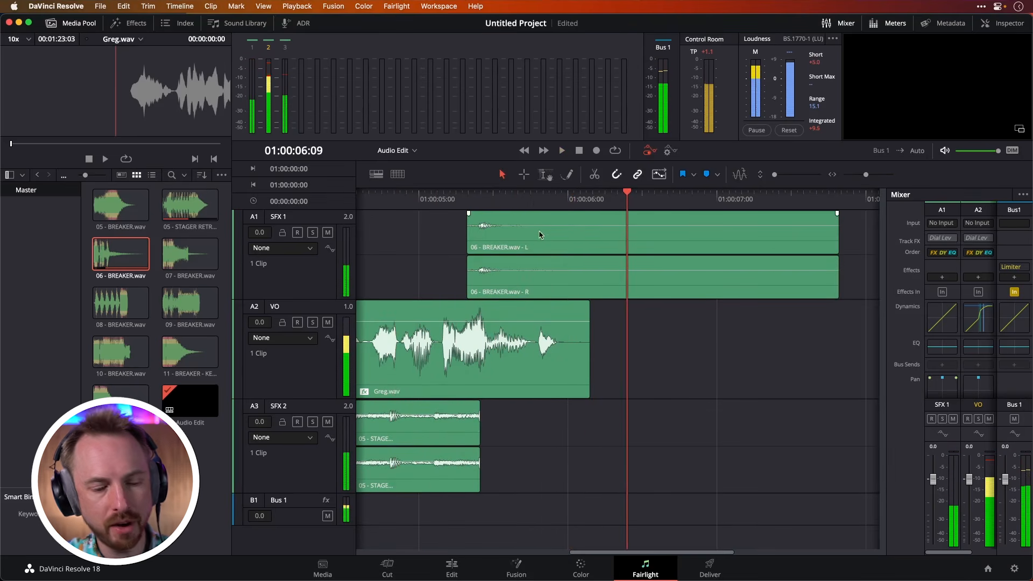
key("space")
Add an Echo effect to the VO track and load its Swirling Close preset.
mouse_move(866, 174)
left_mouse_down()
mouse_move(850, 175)
mouse_move(862, 179)
left_mouse_up()
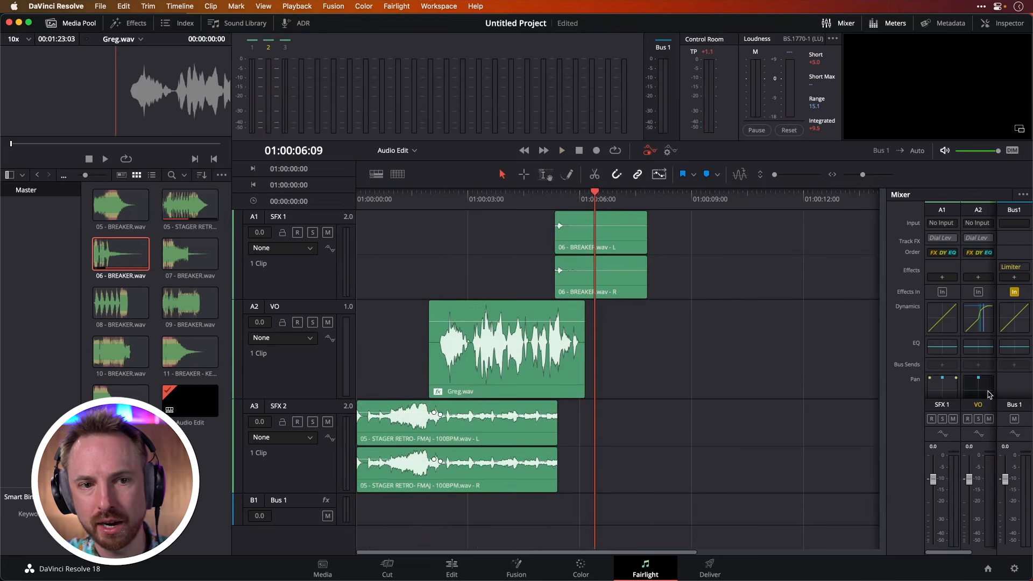
left_click(979, 277)
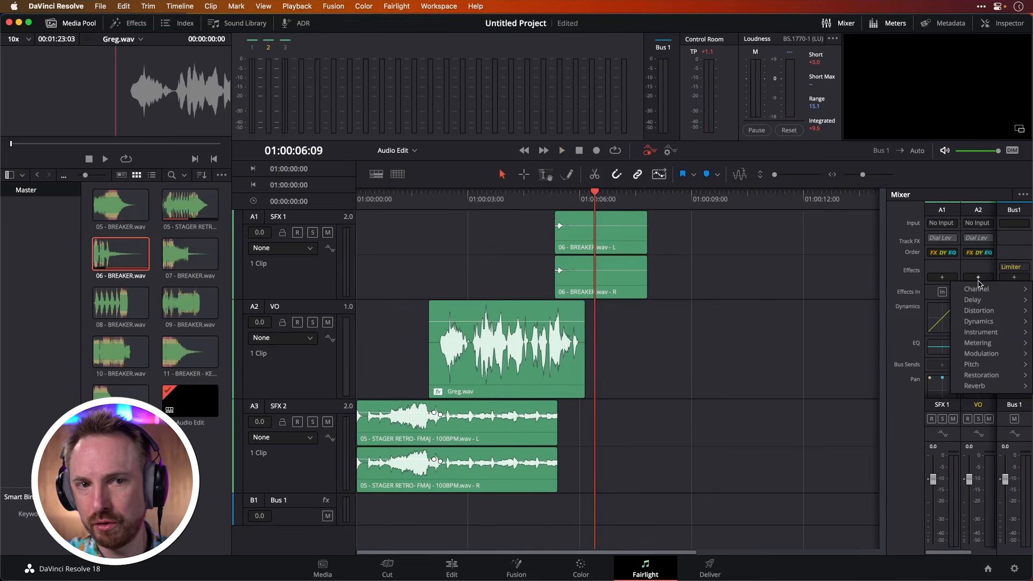
mouse_move(977, 300)
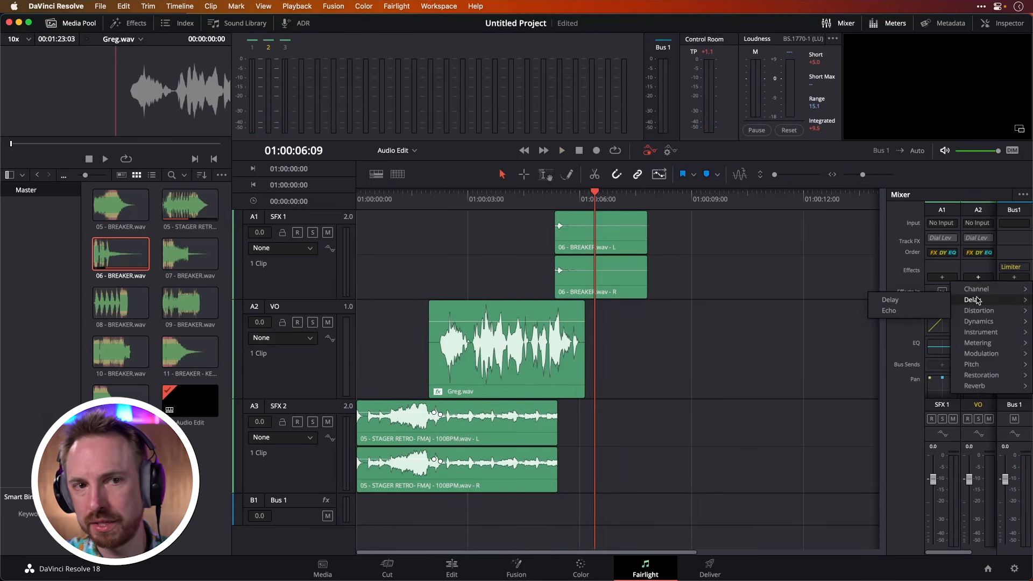
left_click(926, 310)
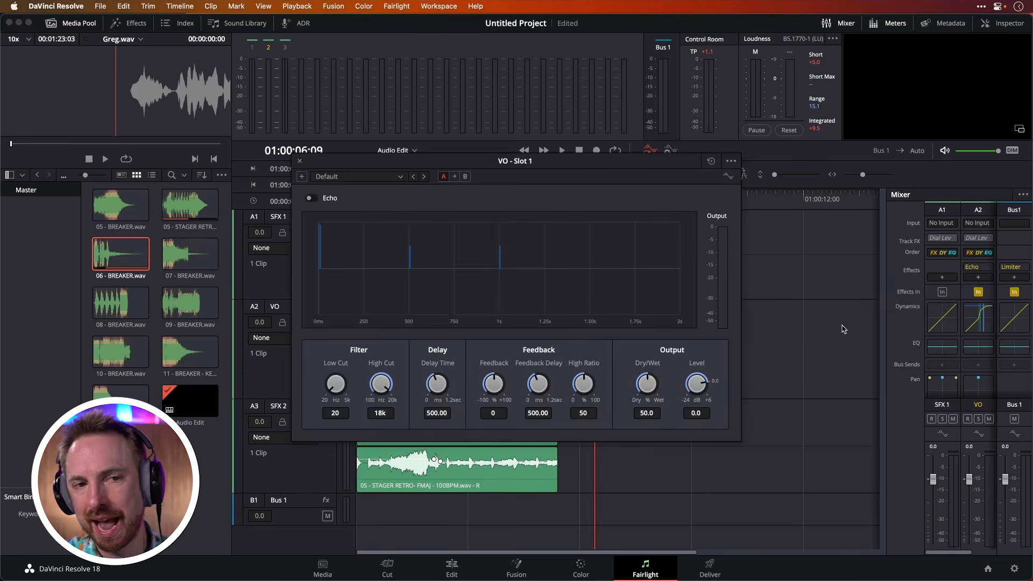
left_click(370, 178)
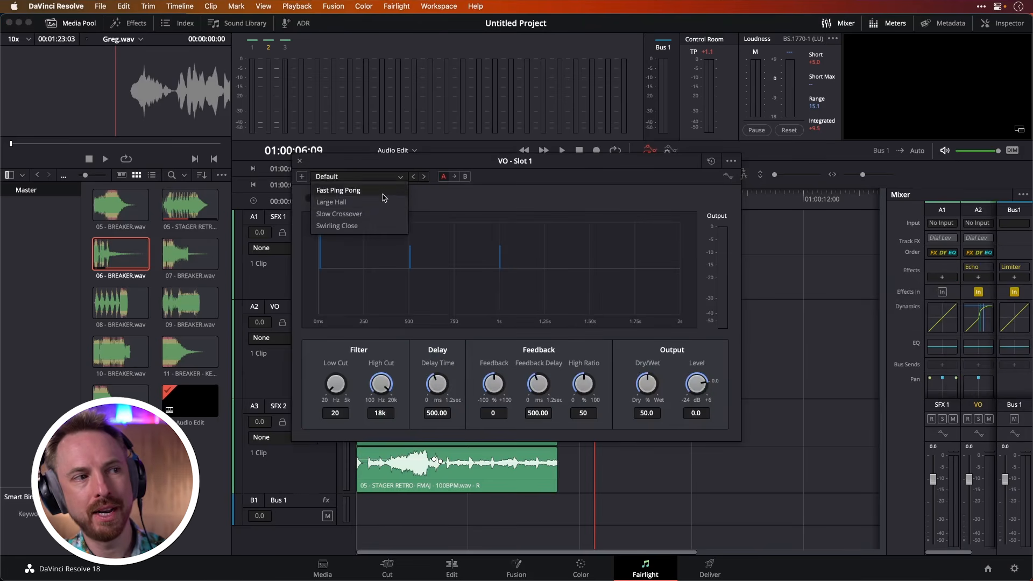
left_click(373, 225)
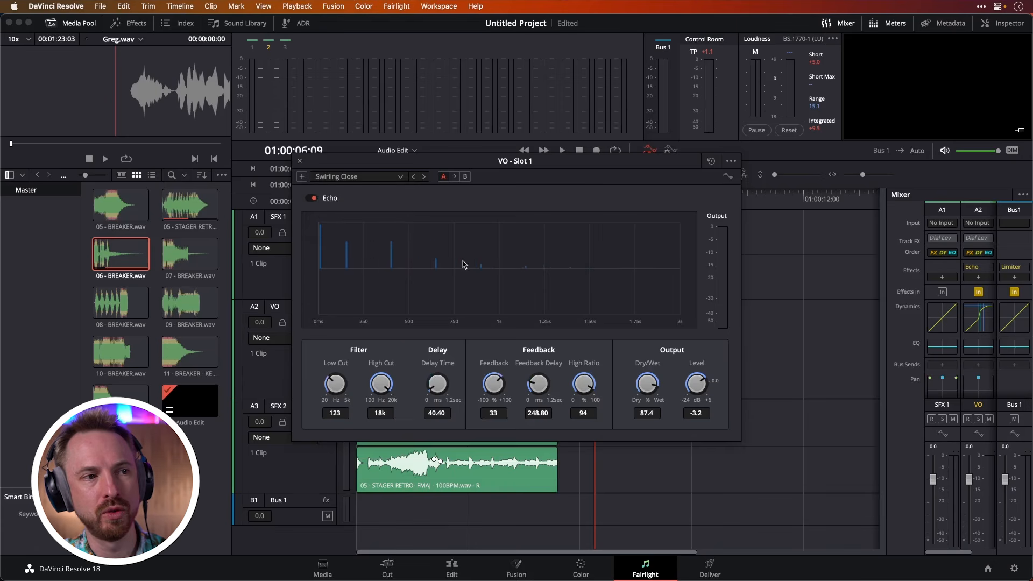
Move the Echo window clear of the timeline and play the whole piece from the start to hear the effect.
left_click_drag(358, 169, 596, 91)
key("Home")
key("space")
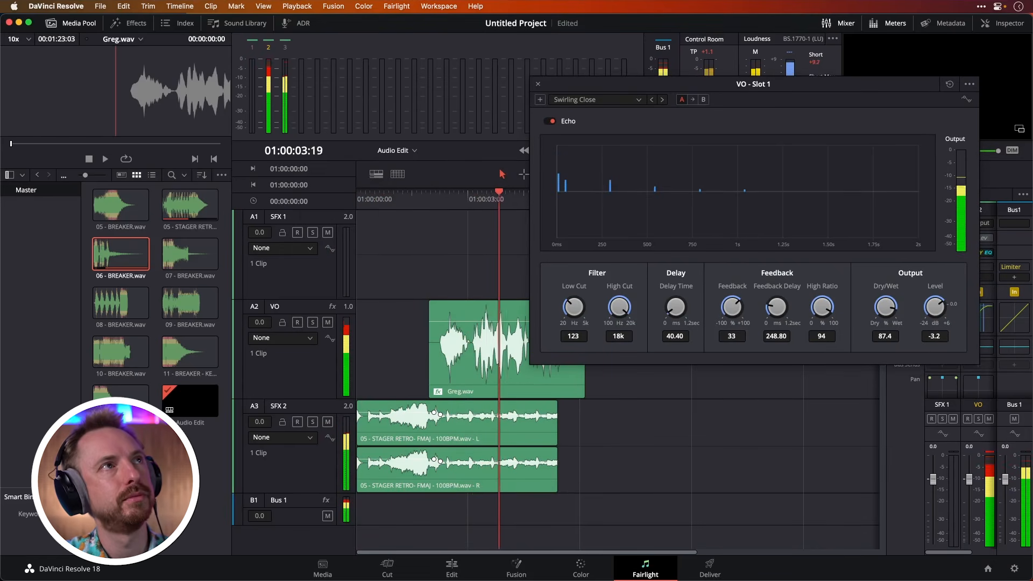
key("super+Tab")
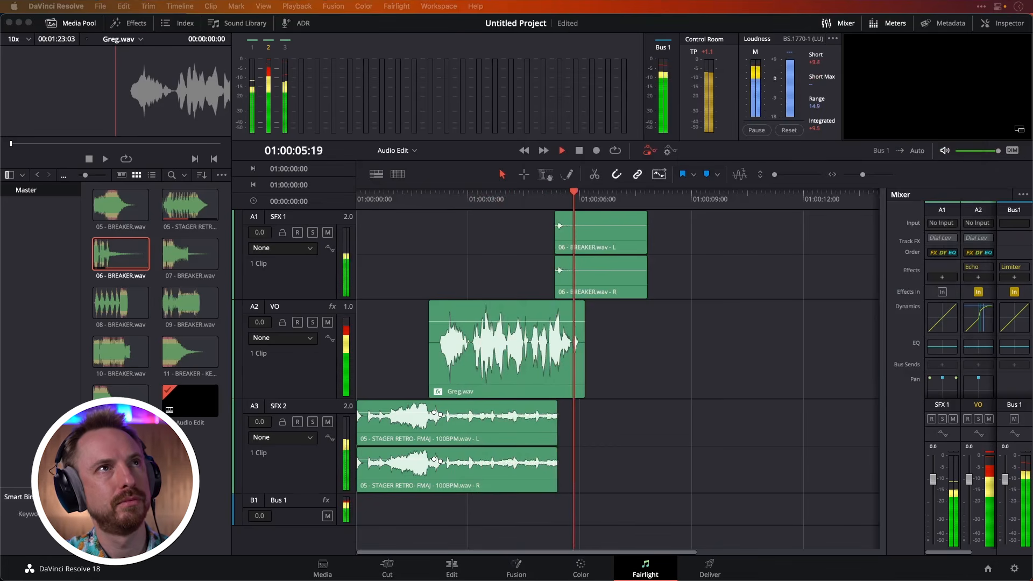
left_click(769, 396)
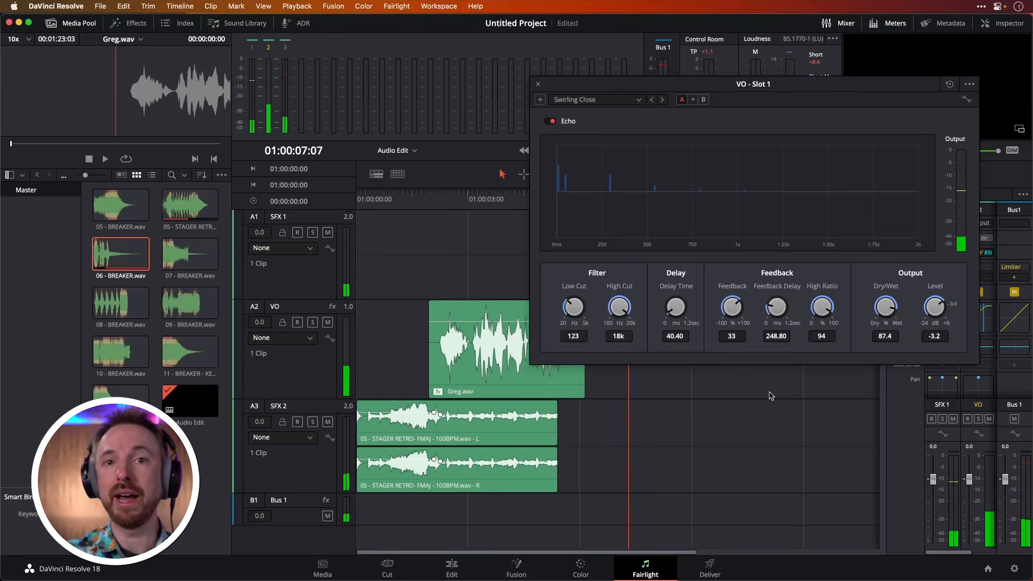